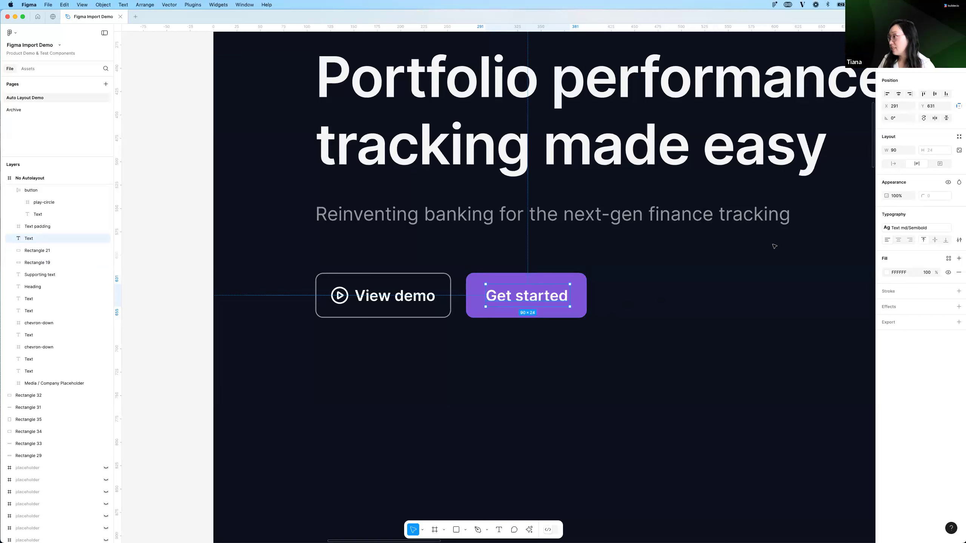
# Wrap the Get started text in an auto layout frame with 16 horizontal and 12 vertical padding
pyautogui.hotkey('shift', 'a')
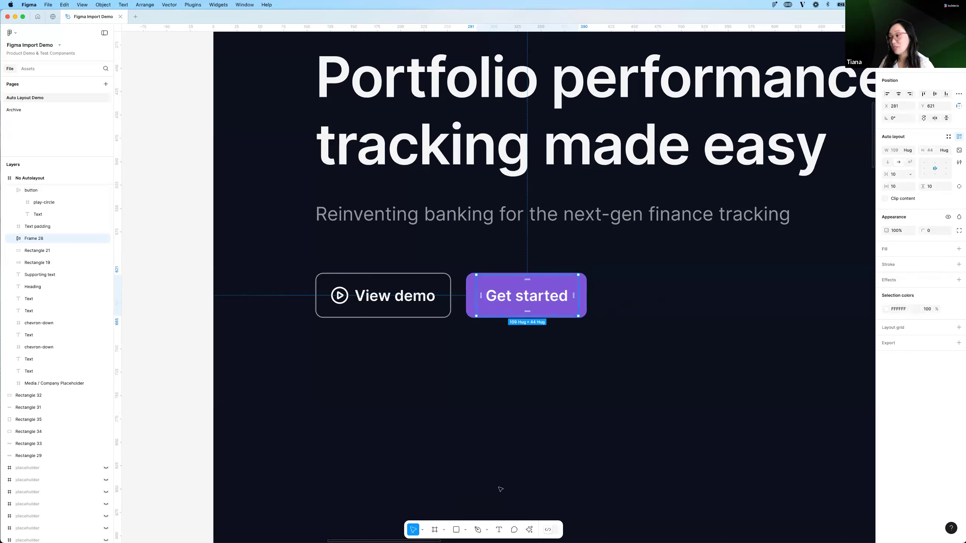
pyautogui.click(529, 531)
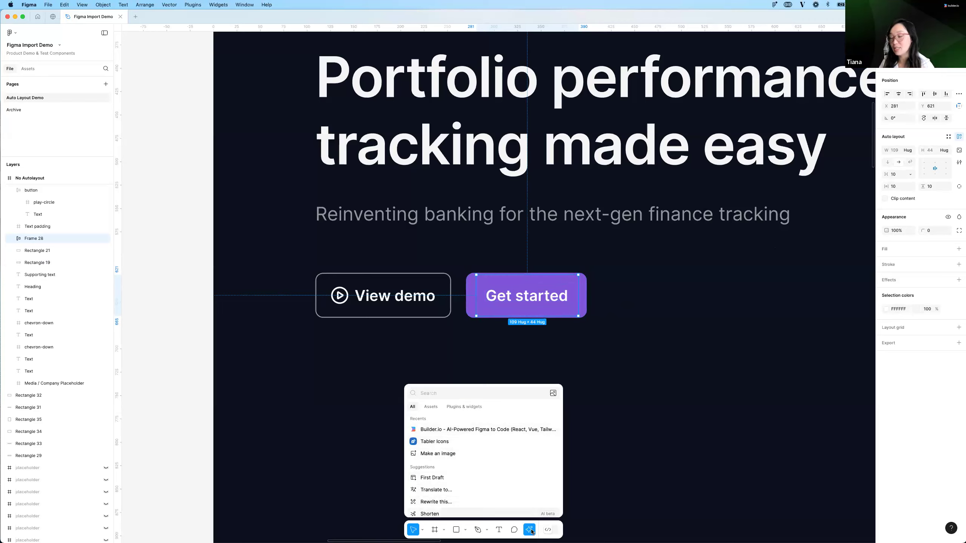
pyautogui.click(560, 308)
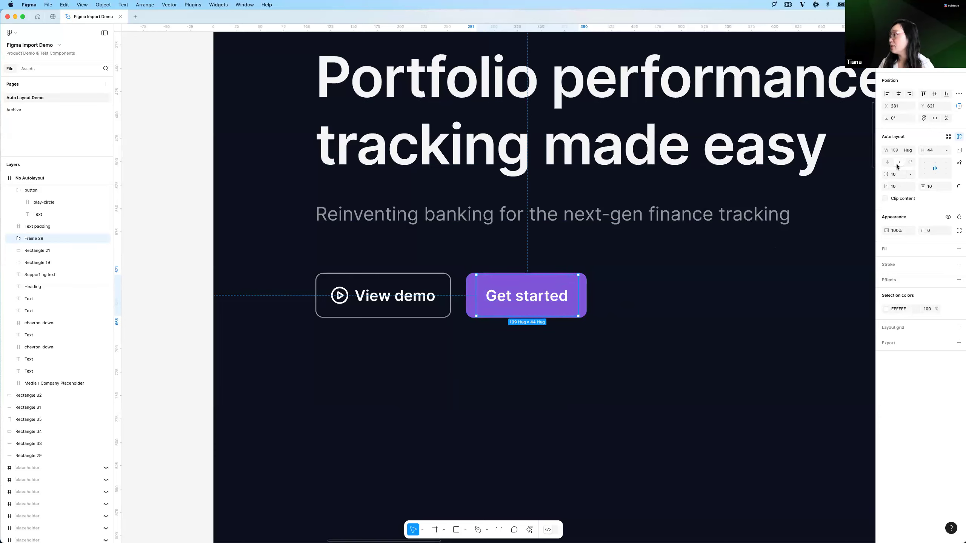
pyautogui.click(900, 186)
pyautogui.write('16')
pyautogui.press('Tab')
pyautogui.write('12')
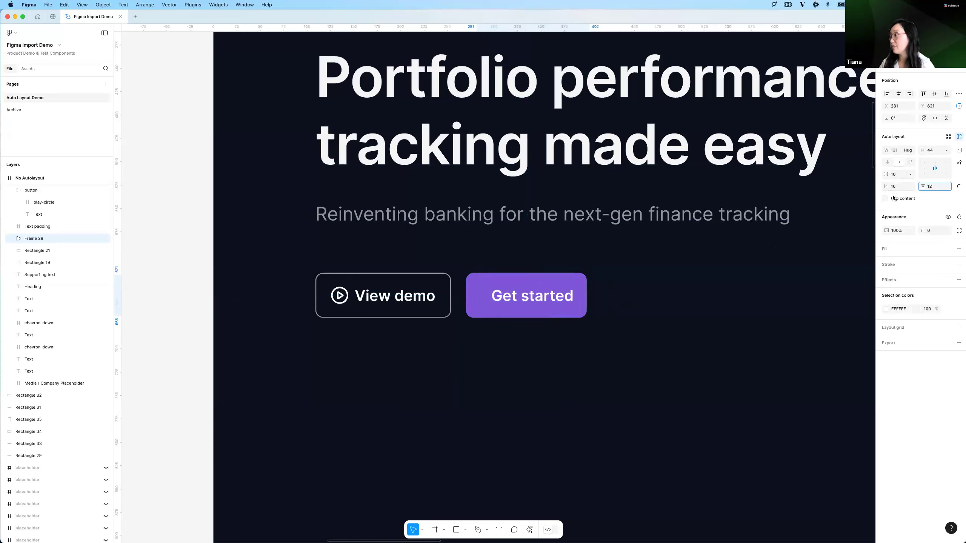
pyautogui.press('Tab')
# Give the Get started frame a corner radius of 8 and a fill sampled from the purple rectangle behind it (7F56D9)
pyautogui.click(930, 231)
pyautogui.write('8')
pyautogui.press('Tab')
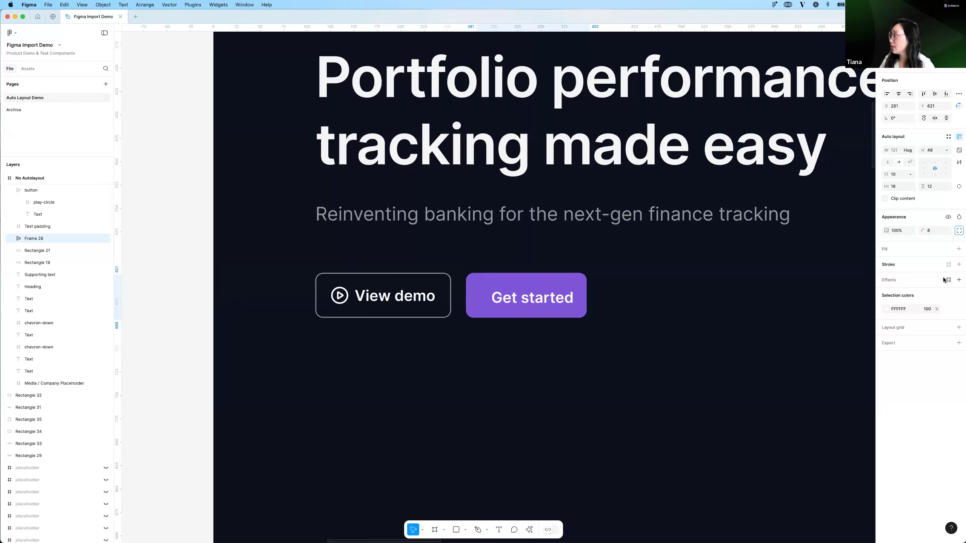
pyautogui.click(959, 249)
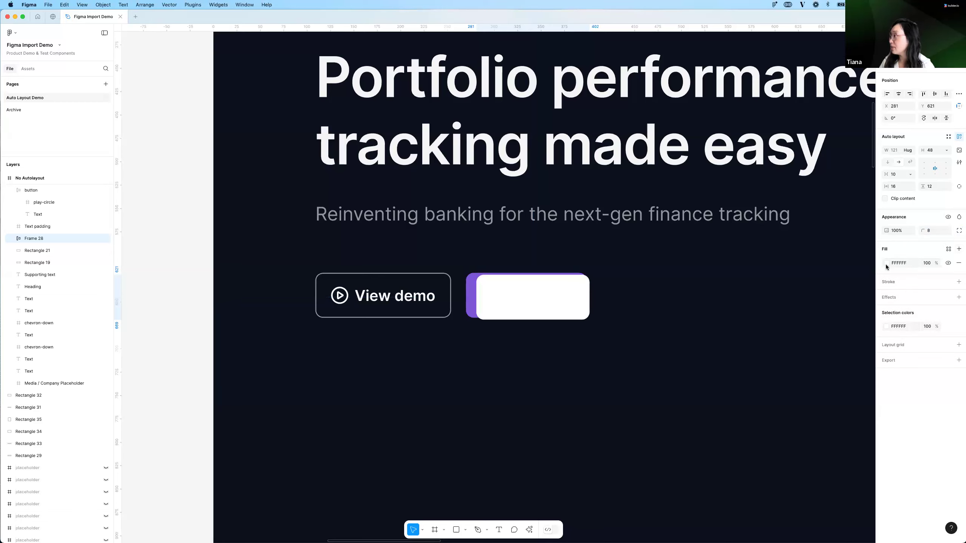
pyautogui.click(887, 263)
pyautogui.click(795, 392)
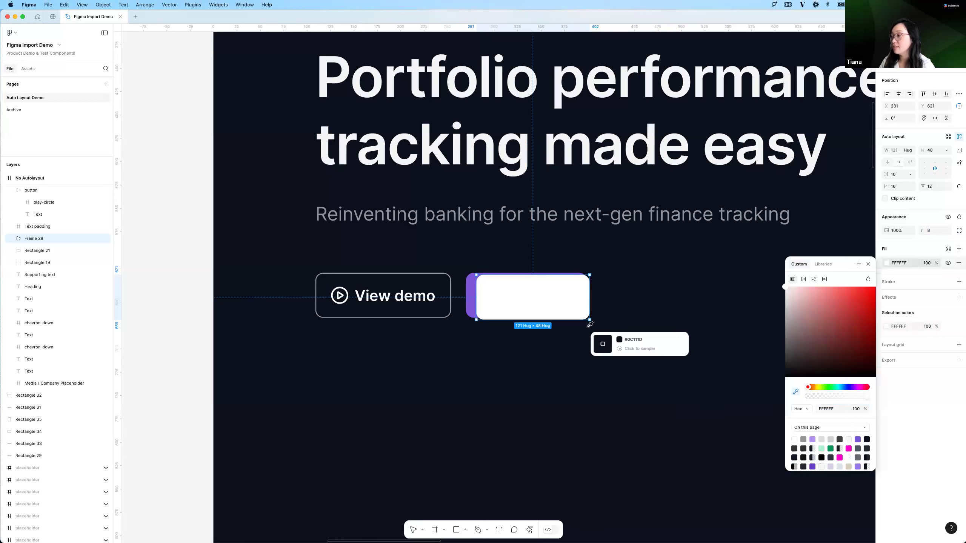
pyautogui.click(472, 301)
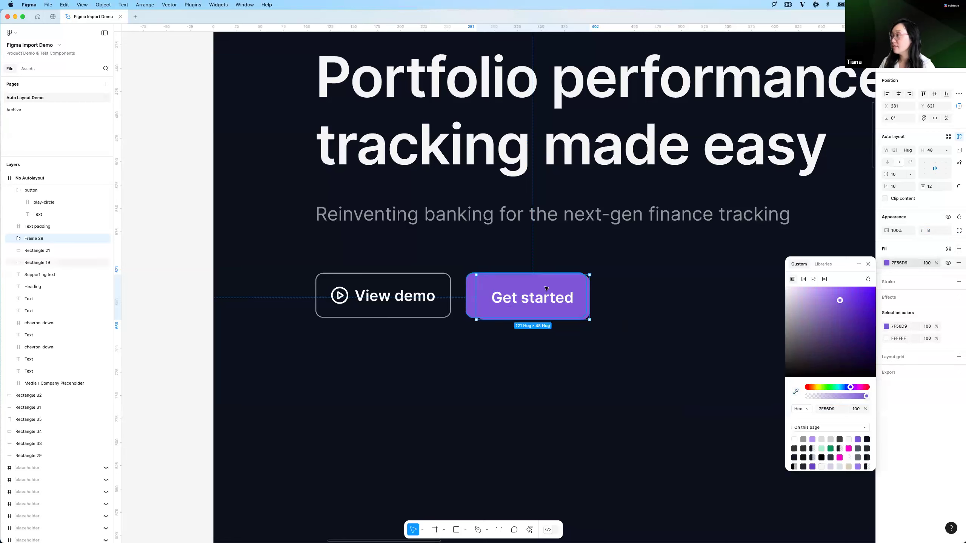
# Move the Get started frame into the old button's place and delete the purple rectangle behind it
pyautogui.moveTo(472, 289); pyautogui.dragTo(480, 346)
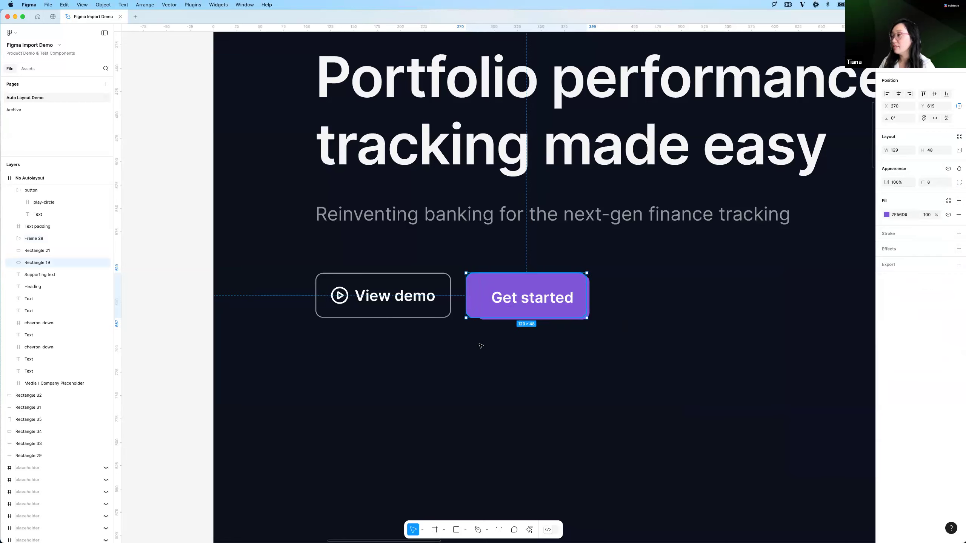
pyautogui.click(501, 282)
pyautogui.moveTo(500, 281); pyautogui.dragTo(493, 280)
pyautogui.click(499, 336)
pyautogui.press('Delete')
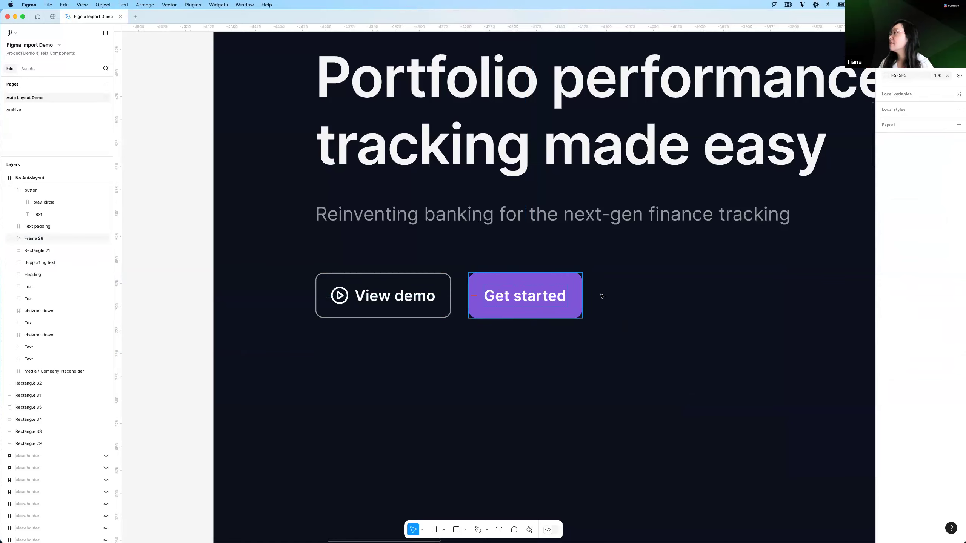
# Combine the View demo and Get started buttons in a horizontal auto layout with a gap of 16
pyautogui.scroll(-5, 557, 297)
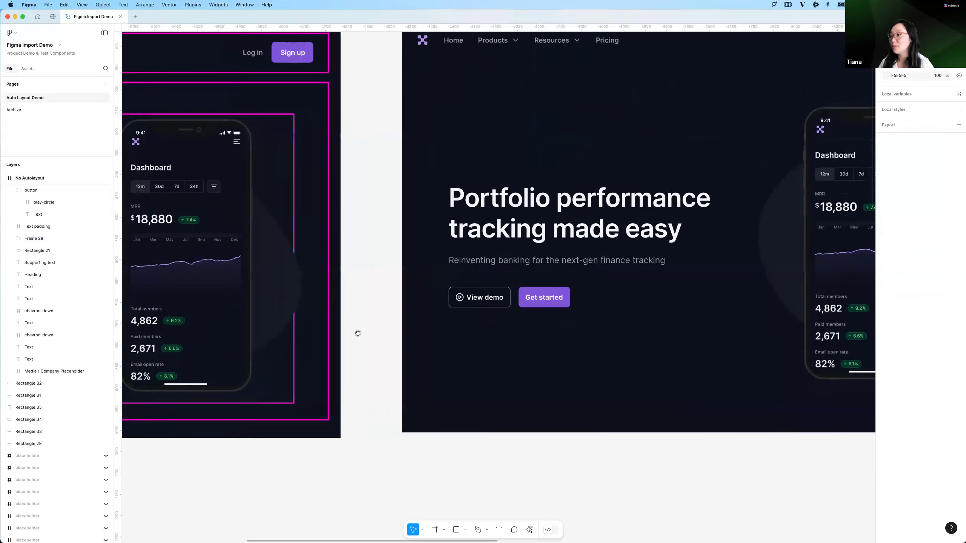
pyautogui.hscroll(5, 358, 333)
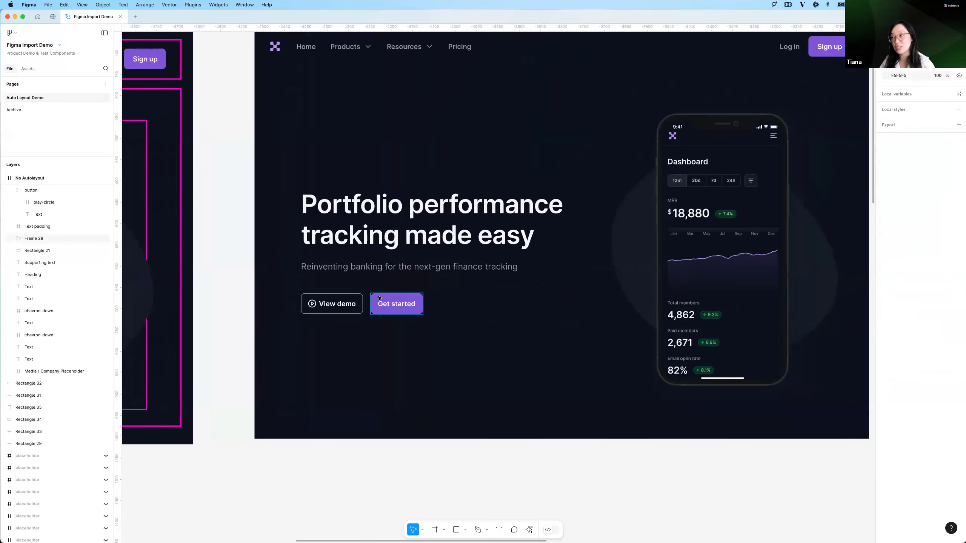
pyautogui.click(379, 298)
pyautogui.keyDown('shift'); pyautogui.click(353, 299); pyautogui.keyUp('shift')
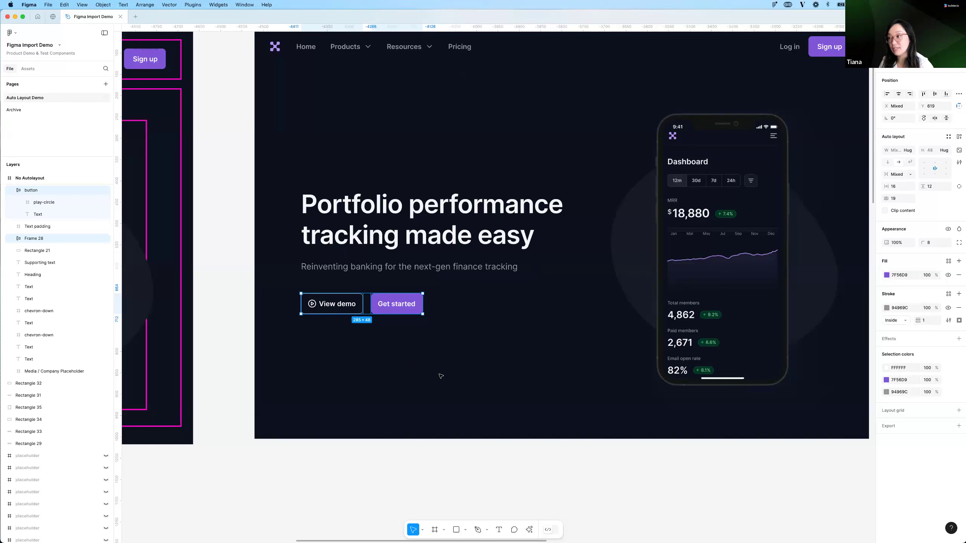
pyautogui.hotkey('shift', 'a')
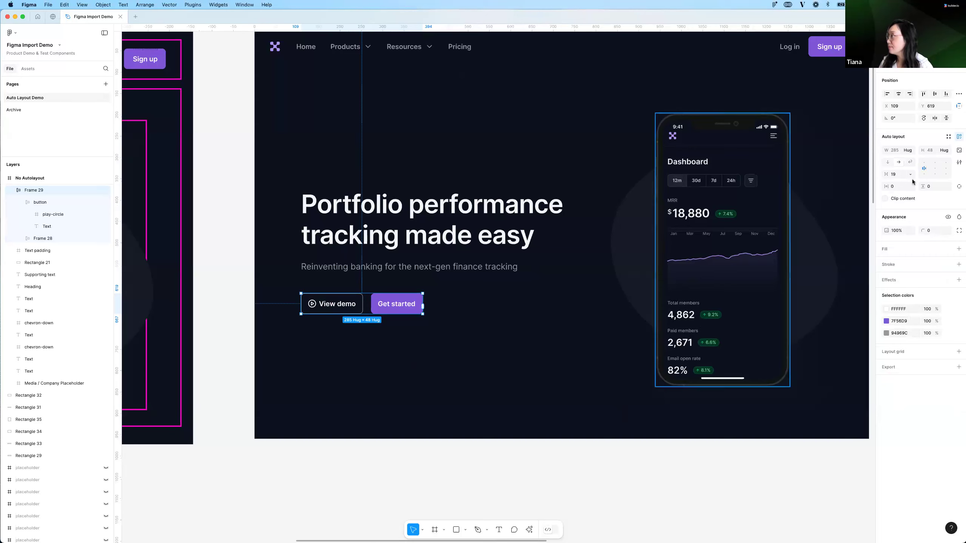
pyautogui.press('Down')
pyautogui.press('Down')
pyautogui.press('Down')
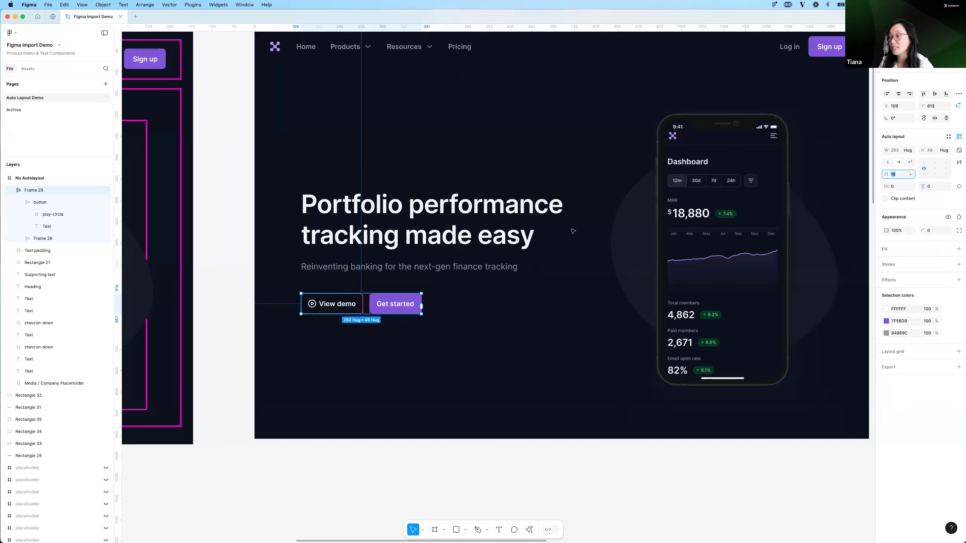
# Rename the auto layout frame holding both buttons as Button group
pyautogui.press('super+r')
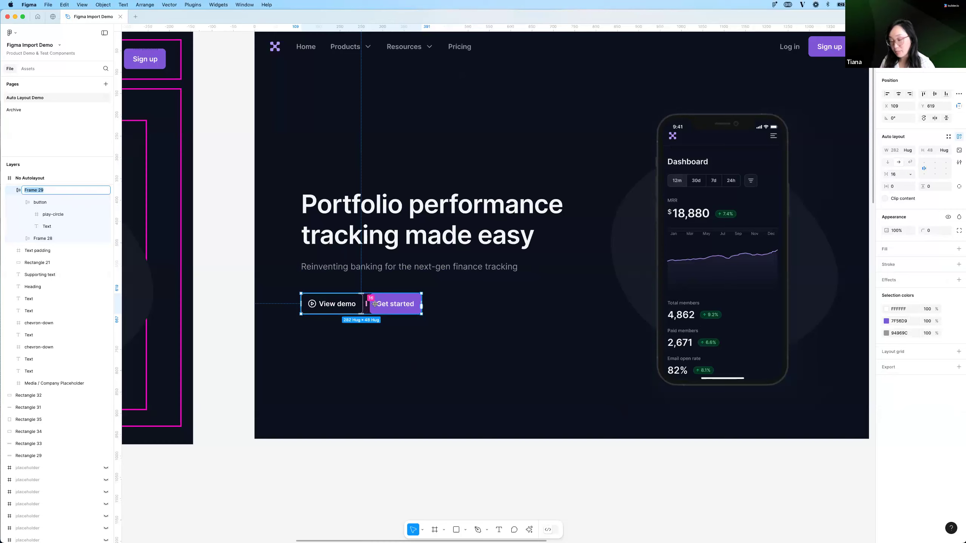
pyautogui.write('Button group')
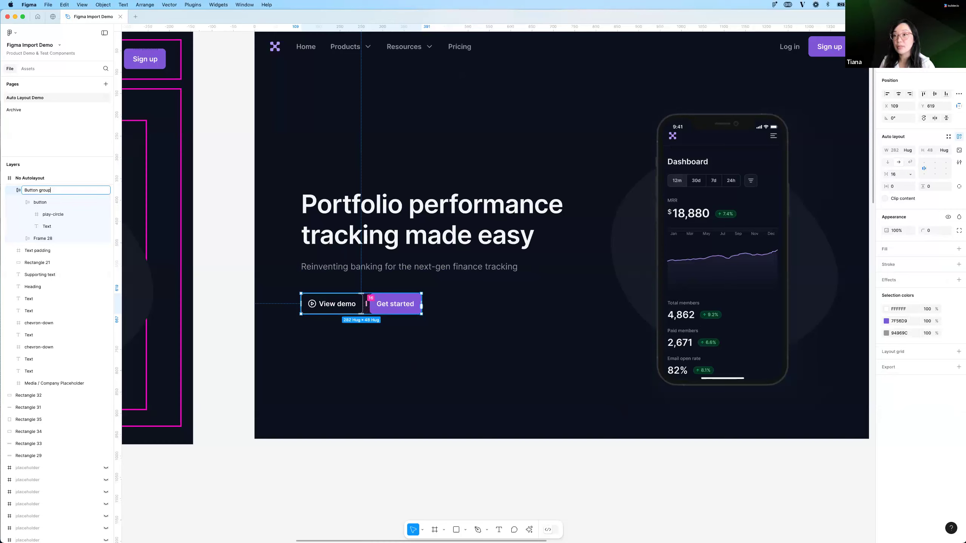
pyautogui.press('Return')
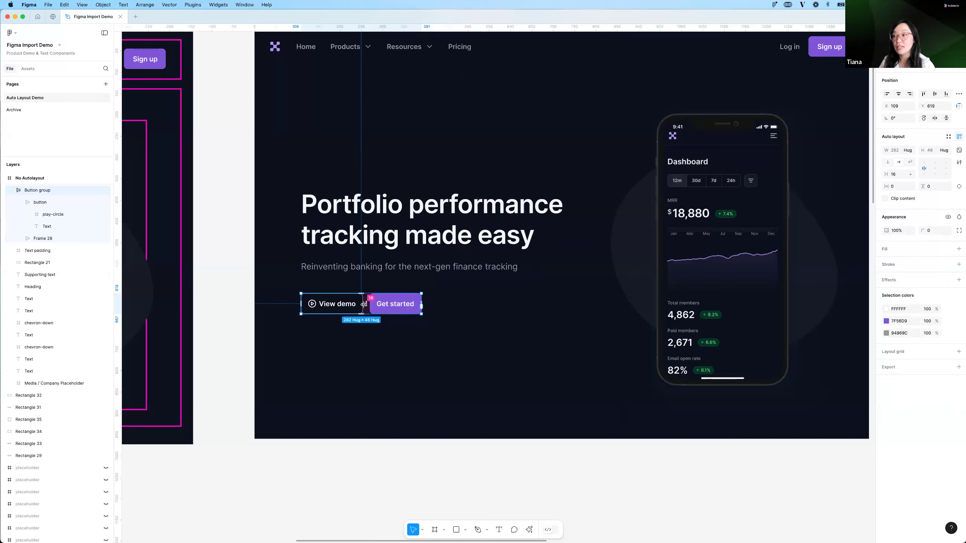
pyautogui.click(392, 304)
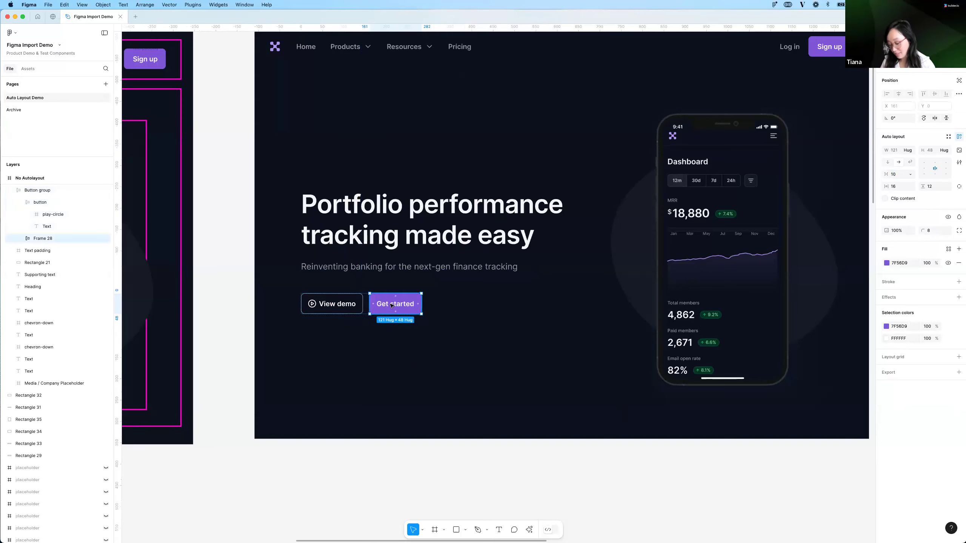
pyautogui.press('super+f')
pyautogui.write('utton')
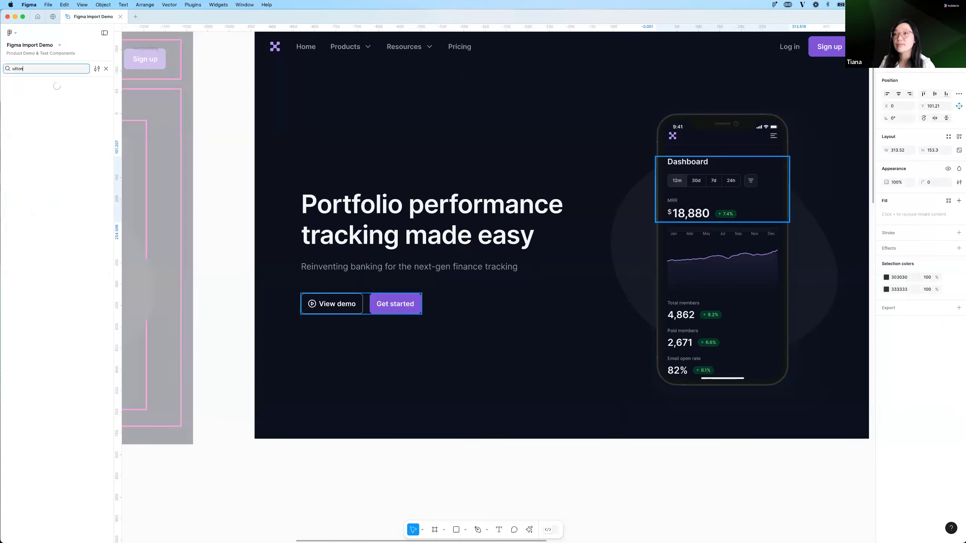
pyautogui.click(106, 69)
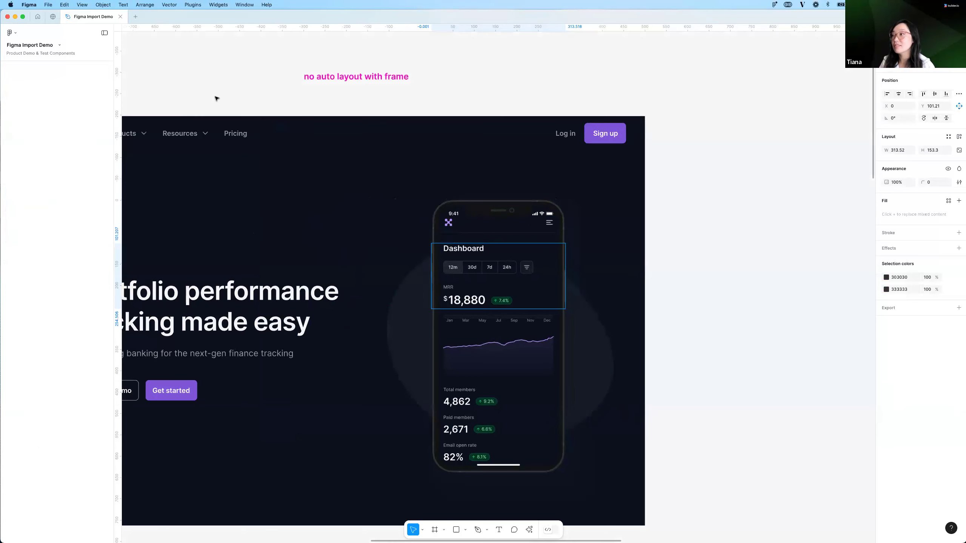
pyautogui.click(217, 99)
pyautogui.scroll(-3, 216, 100)
pyautogui.moveTo(491, 326); pyautogui.dragTo(763, 322)
pyautogui.scroll(3, 395, 306)
# Rename the Get started frame inside the button group as Button
pyautogui.click(359, 300)
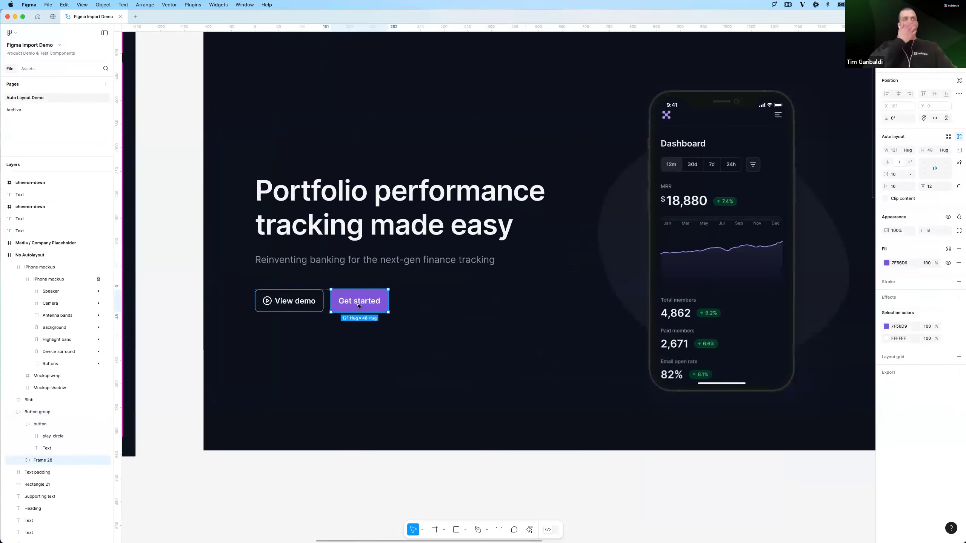
pyautogui.press('super+r')
pyautogui.write('Button')
pyautogui.press('Return')
# Examine the Button group's auto layout and layer structure, and the available frame tool options
pyautogui.click(224, 301)
pyautogui.scroll(1, 282, 327)
pyautogui.click(304, 319)
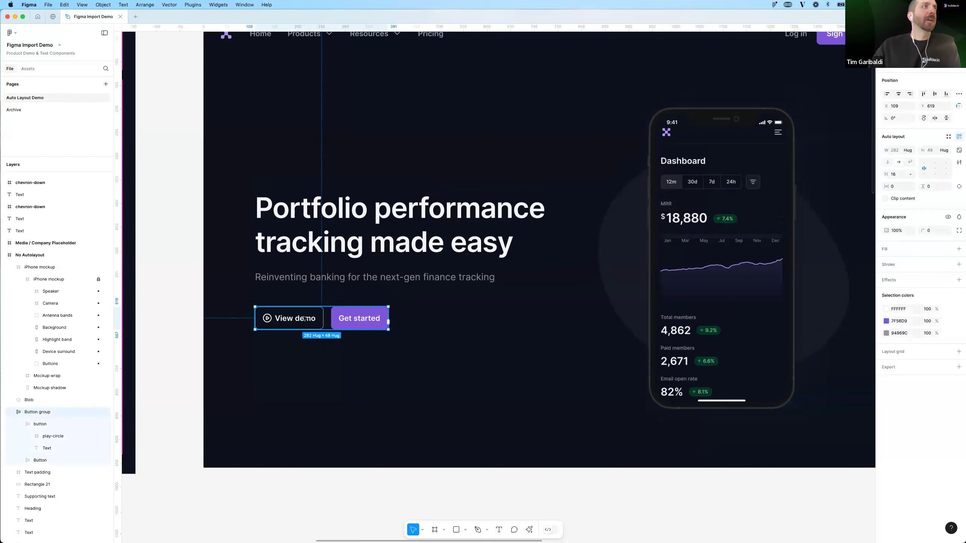
pyautogui.scroll(1, 316, 311)
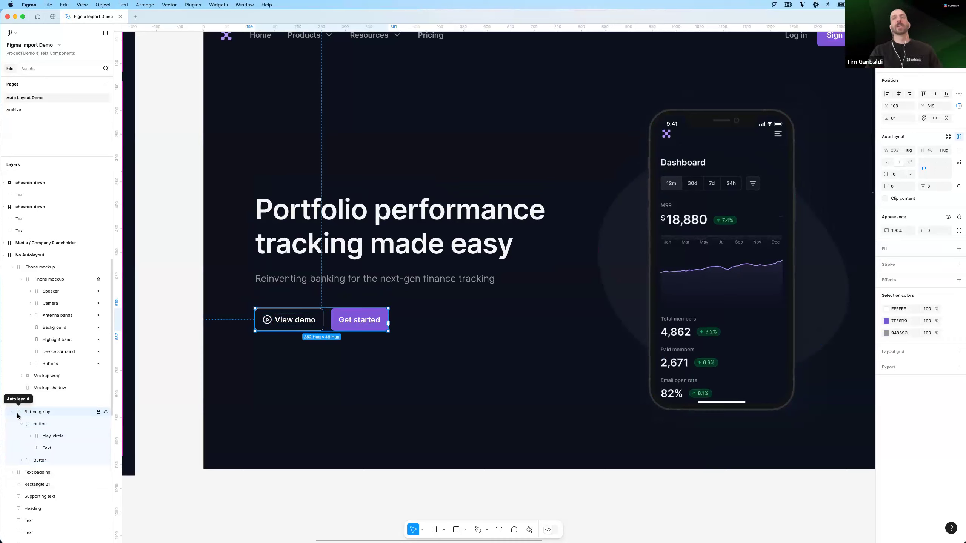
pyautogui.click(191, 324)
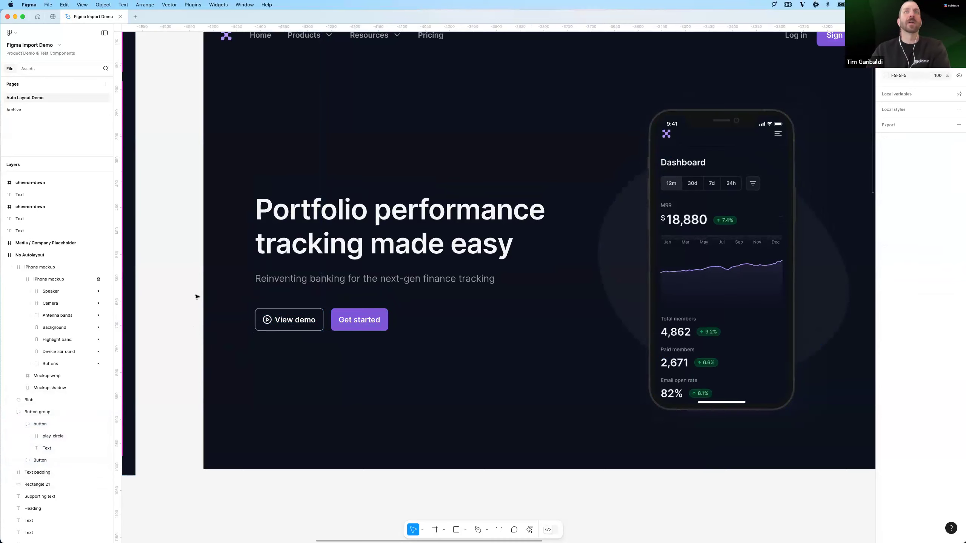
pyautogui.scroll(1, 310, 283)
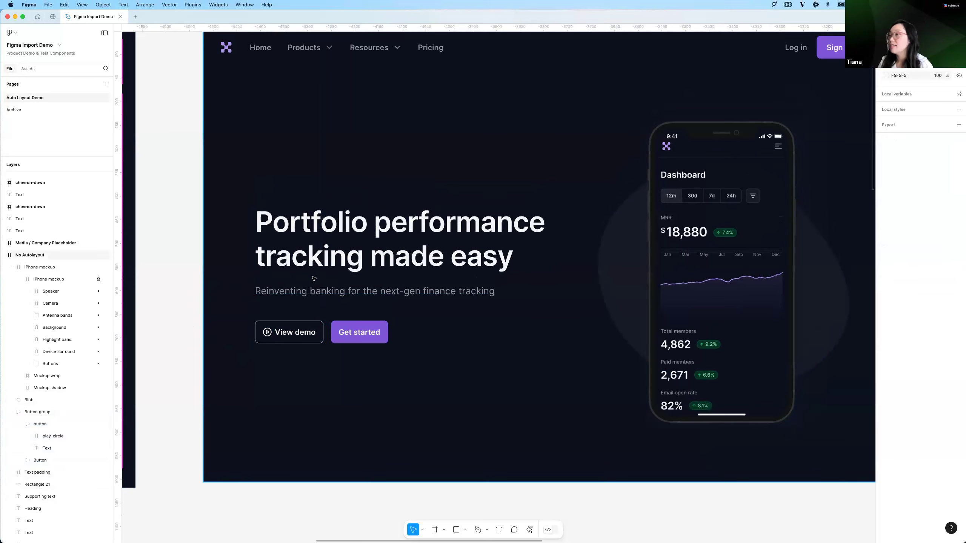
pyautogui.scroll(-2, 312, 278)
pyautogui.scroll(2, 337, 273)
pyautogui.scroll(1, 337, 273)
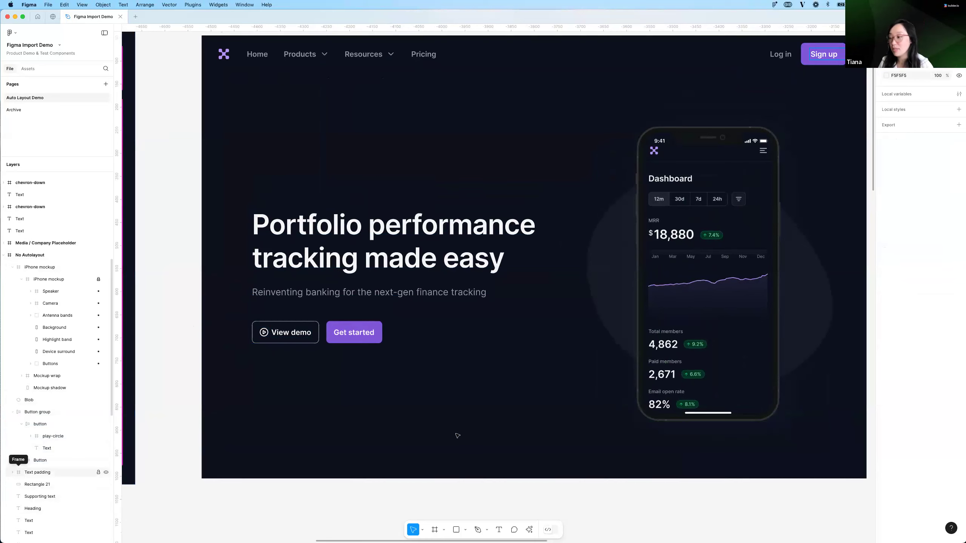
pyautogui.click(443, 530)
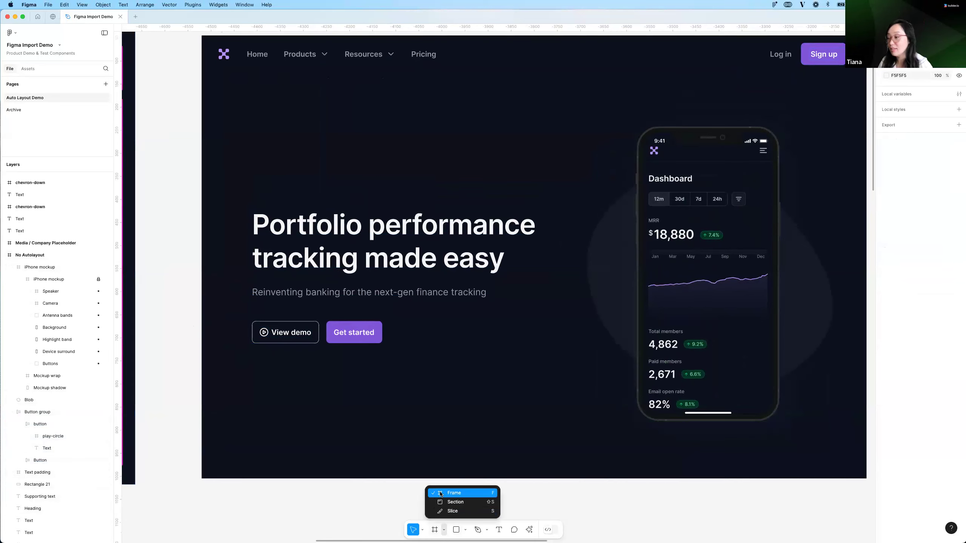
pyautogui.click(165, 441)
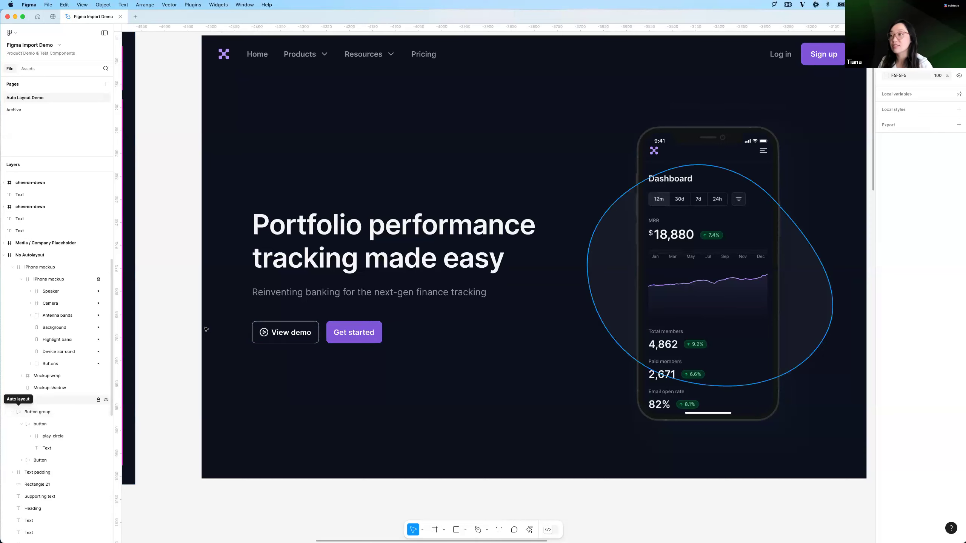
pyautogui.scroll(1, 280, 260)
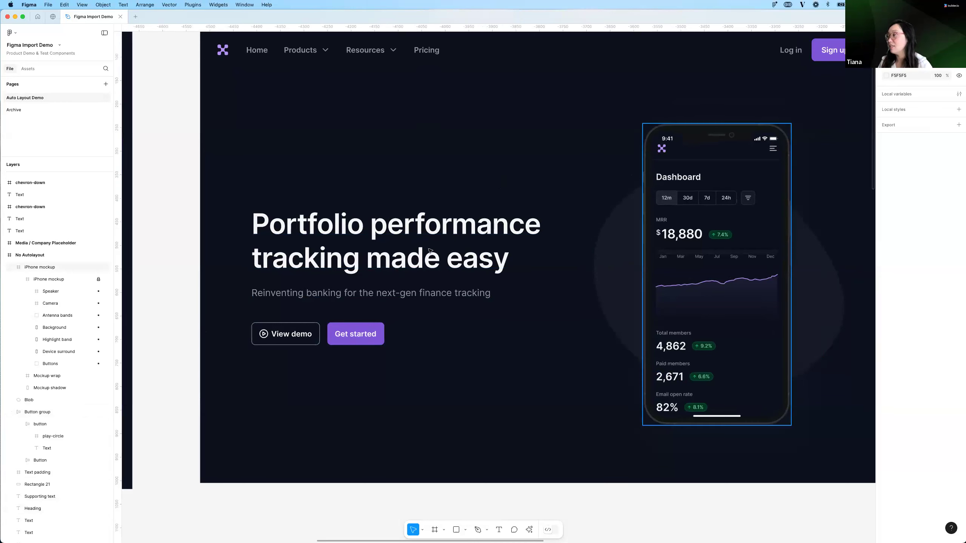
# Wrap the hero heading and its supporting text together in a vertical auto layout frame
pyautogui.scroll(-2, 428, 248)
pyautogui.click(403, 263)
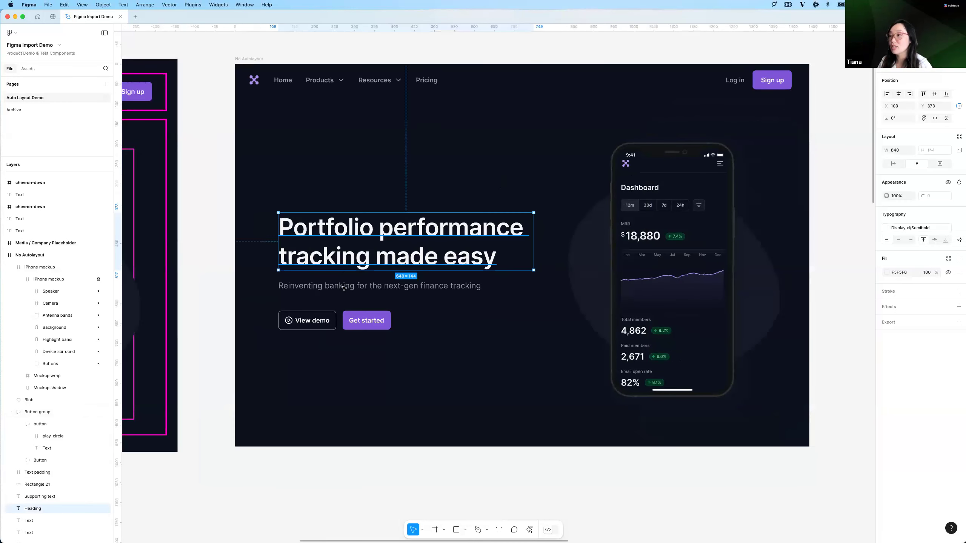
pyautogui.keyDown('shift'); pyautogui.click(371, 284); pyautogui.keyUp('shift')
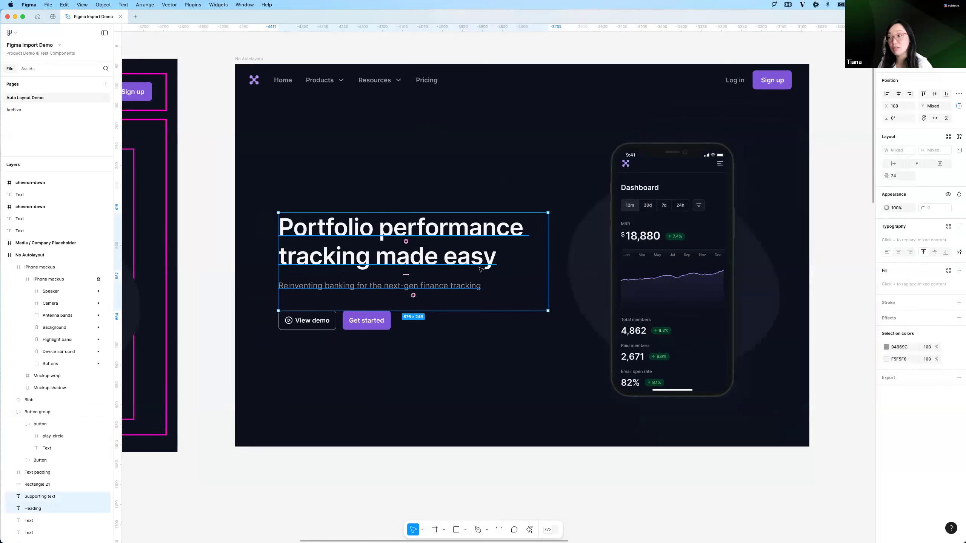
pyautogui.hotkey('shift', 'a')
pyautogui.click(529, 530)
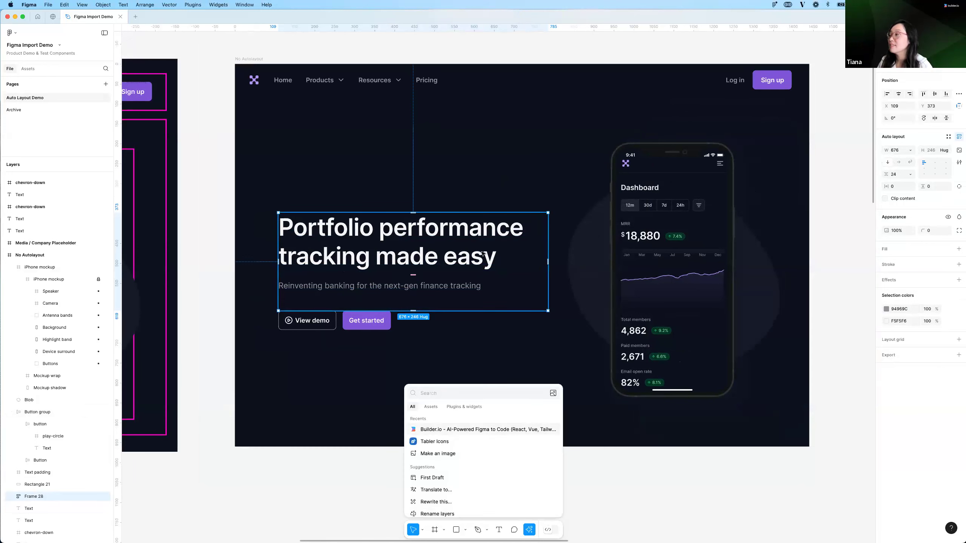
pyautogui.press('Escape')
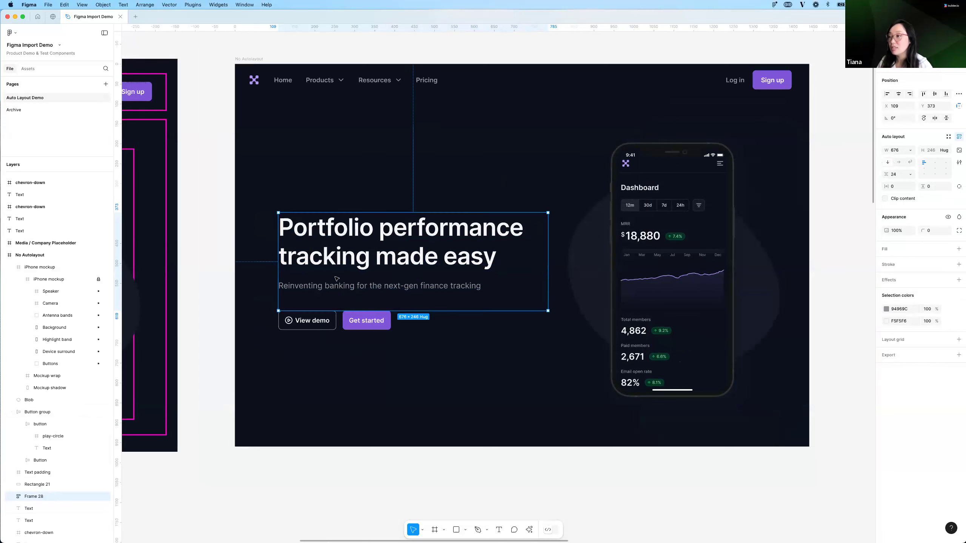
pyautogui.press('Escape')
pyautogui.scroll(2, 337, 279)
pyautogui.click(395, 285)
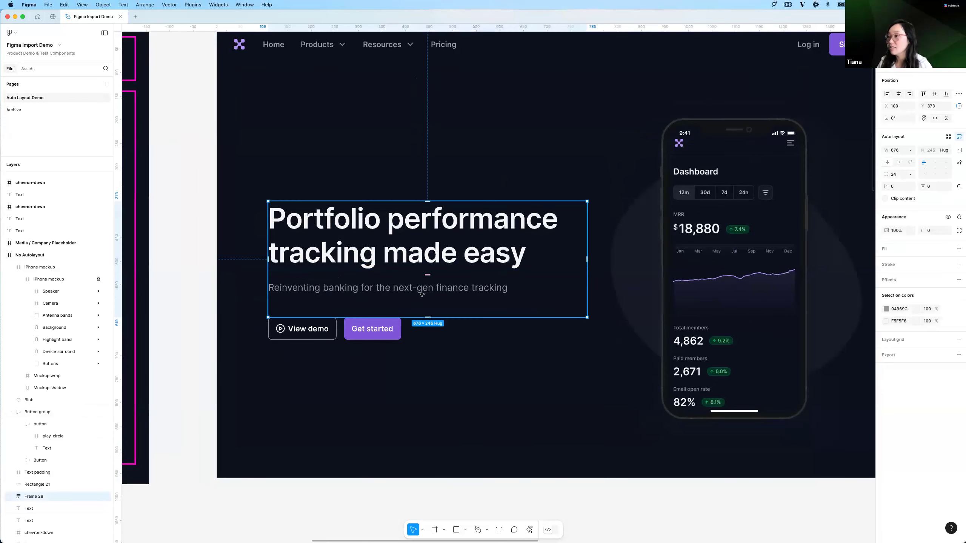
# Shrink the hero's Supporting text box so that its width and height hug the text
pyautogui.doubleClick(449, 292)
pyautogui.doubleClick(448, 292)
pyautogui.click(484, 289)
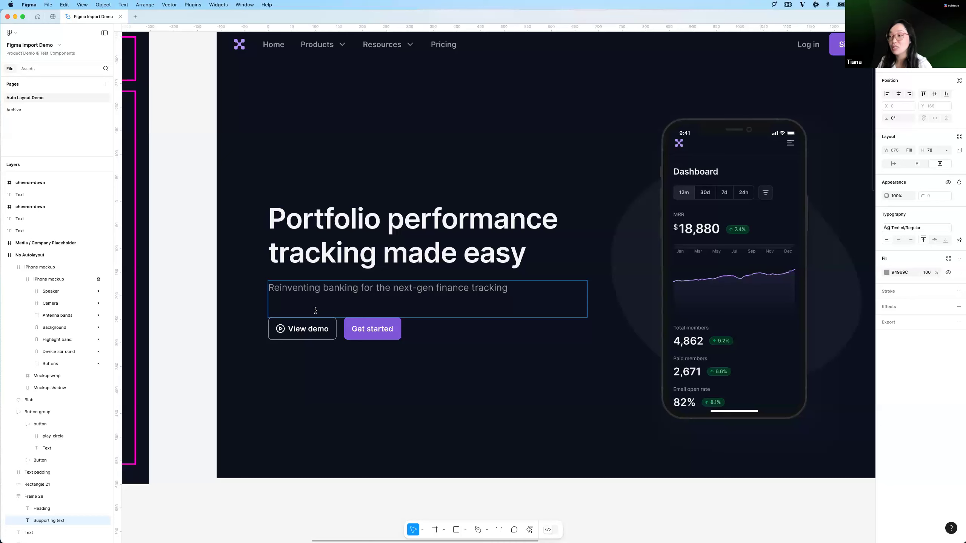
pyautogui.doubleClick(588, 318)
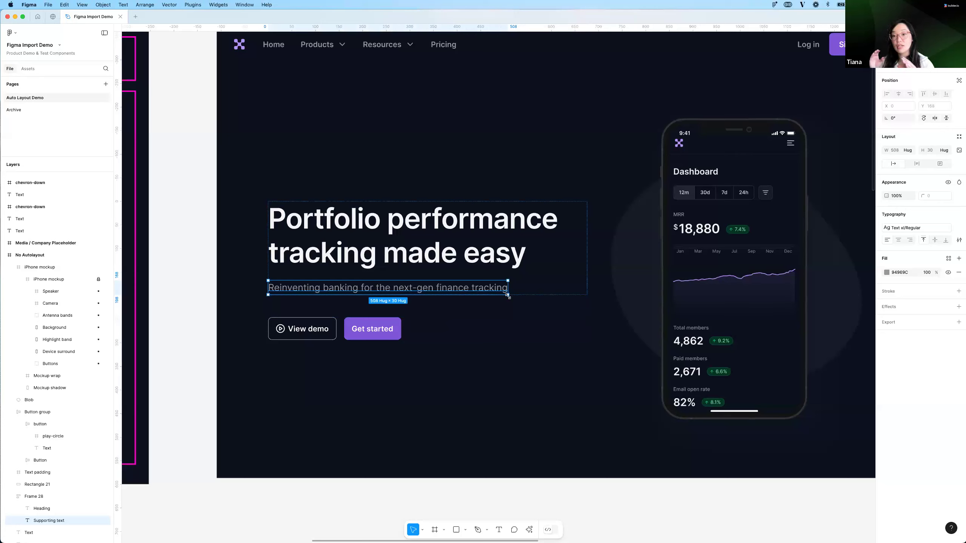
# Wrap the heading text frame and the Button group in a vertical auto layout frame named Left Content
pyautogui.click(563, 266)
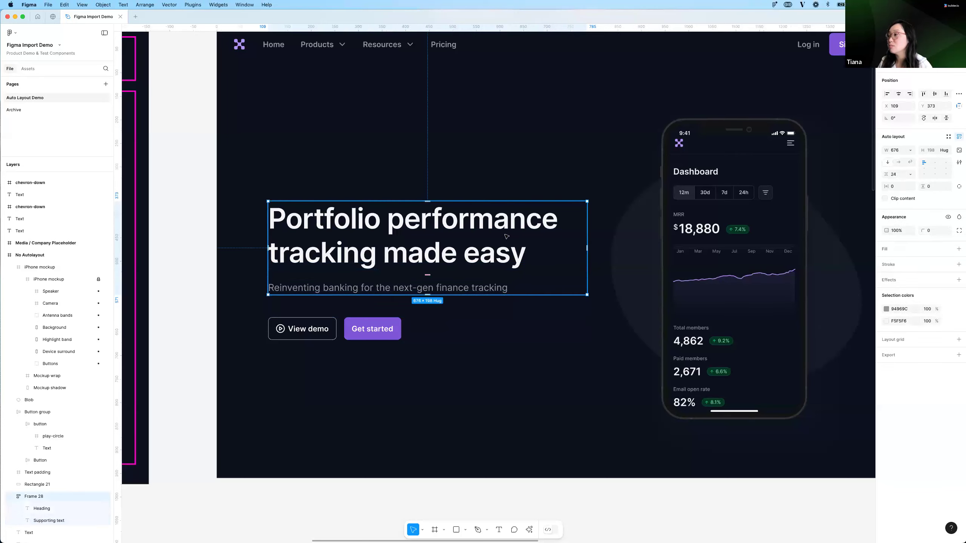
pyautogui.click(524, 280)
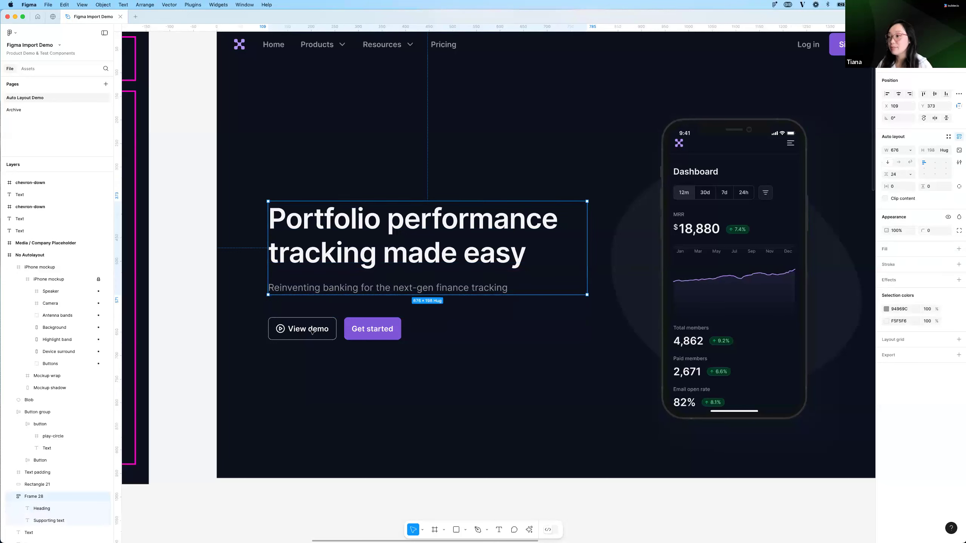
pyautogui.keyDown('shift'); pyautogui.click(375, 329); pyautogui.keyUp('shift')
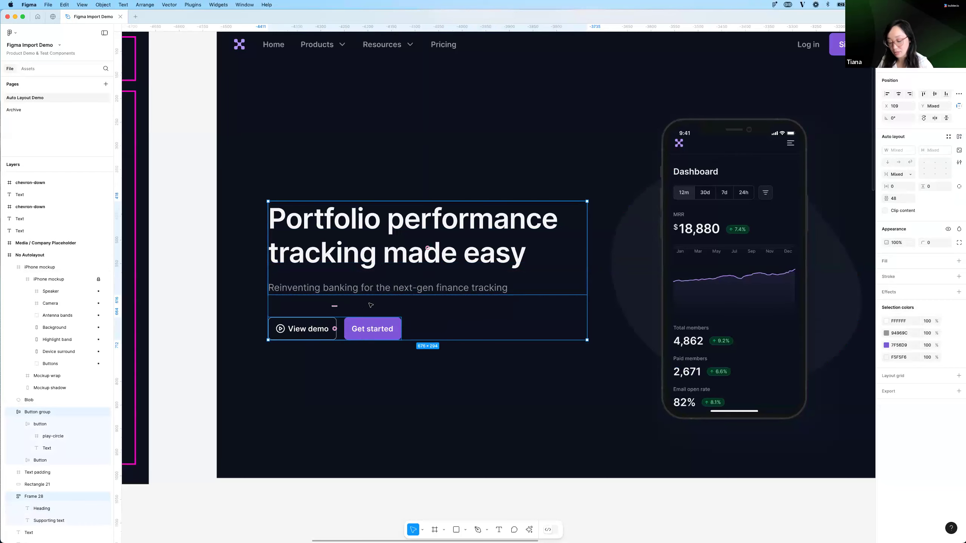
pyautogui.hotkey('shift', 'a')
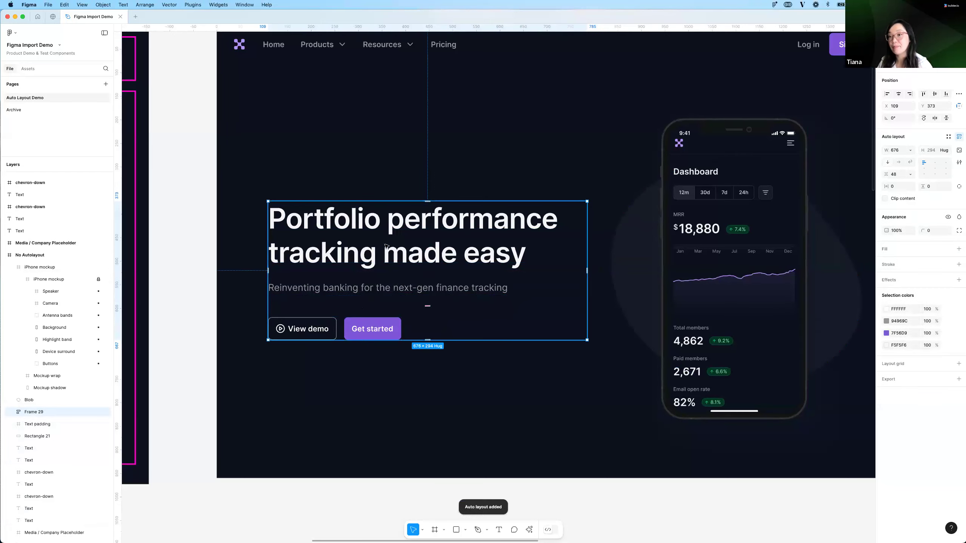
pyautogui.press('super+r')
pyautogui.write('Left Content')
pyautogui.press('Return')
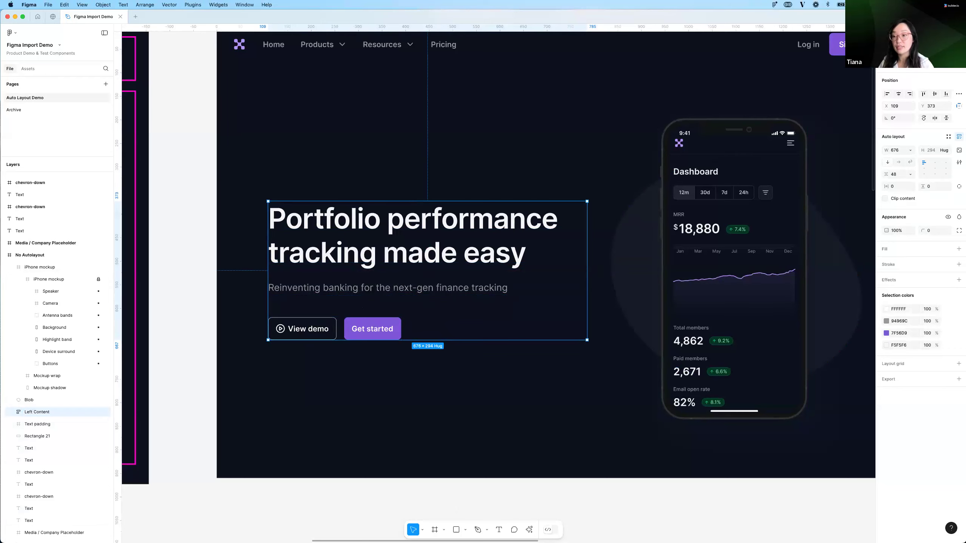
# Rename the nested frame holding the heading and supporting text as Text
pyautogui.doubleClick(468, 258)
pyautogui.press('super+r')
pyautogui.write('Te')
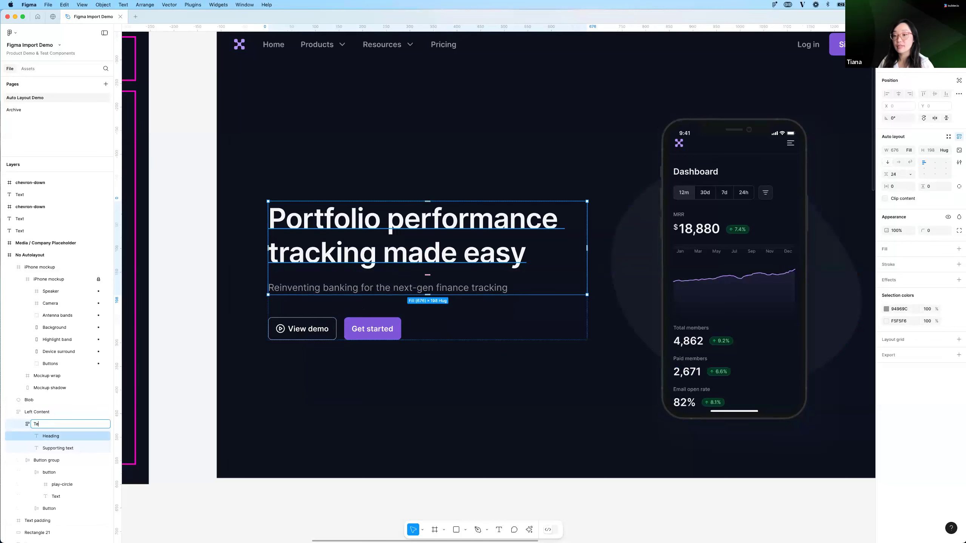
pyautogui.press('Return')
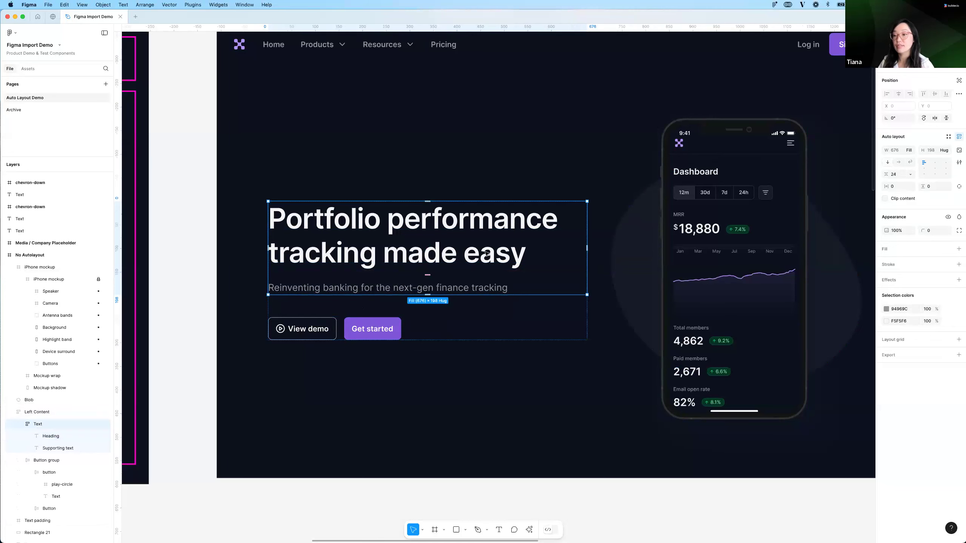
# Examine the Left Content frame, the iPhone mockup and the Blob shape behind it in the hero section
pyautogui.click(179, 221)
pyautogui.scroll(-3, 365, 288)
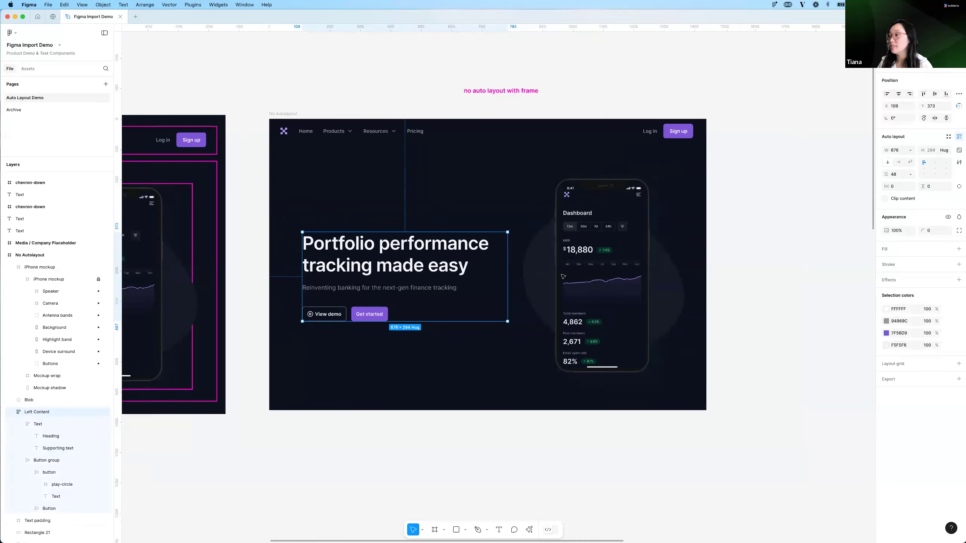
pyautogui.scroll(-1, 680, 229)
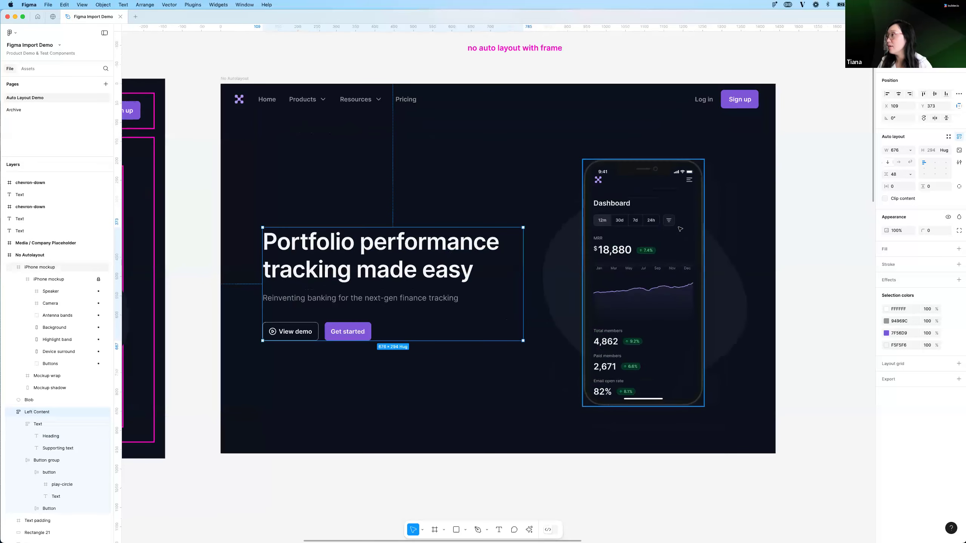
pyautogui.click(677, 230)
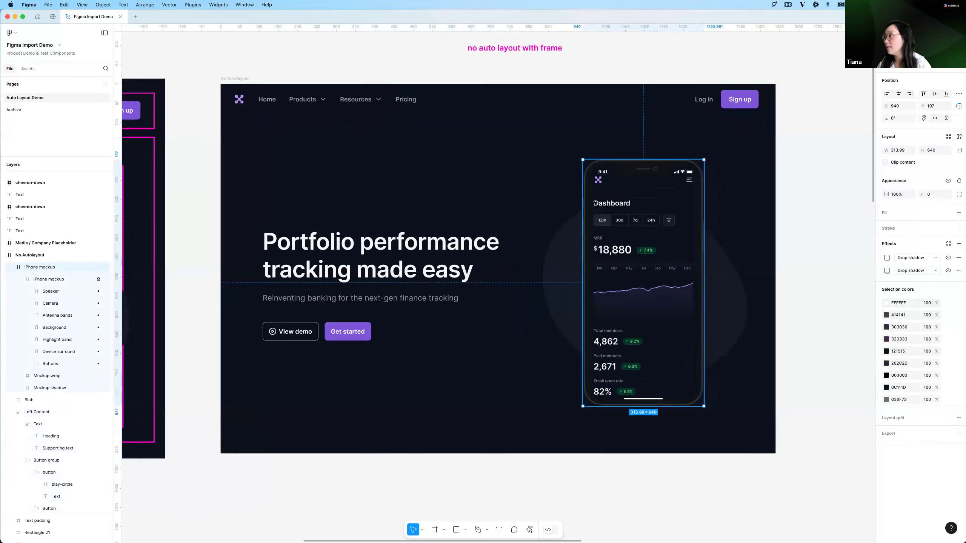
pyautogui.click(733, 294)
pyautogui.scroll(1, 632, 355)
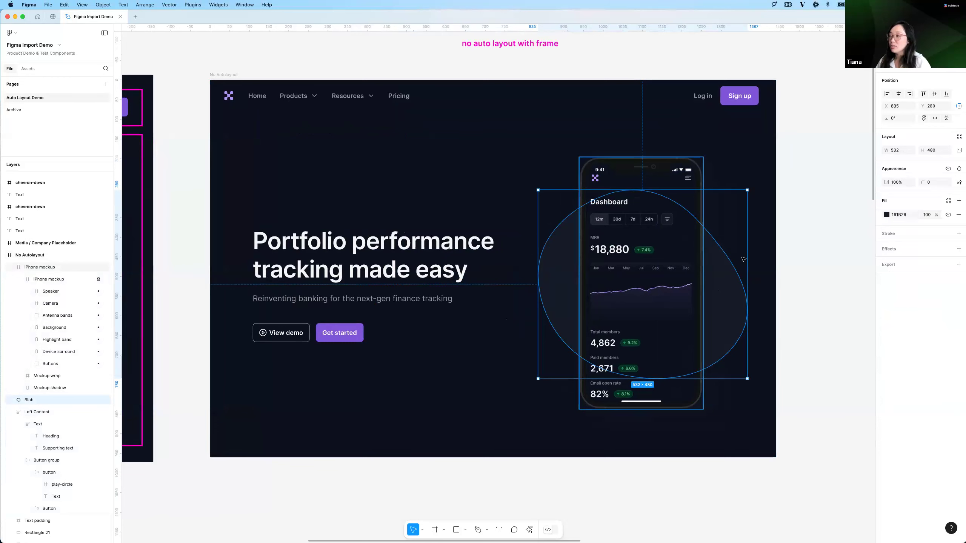
pyautogui.click(813, 265)
pyautogui.hscroll(2, 685, 229)
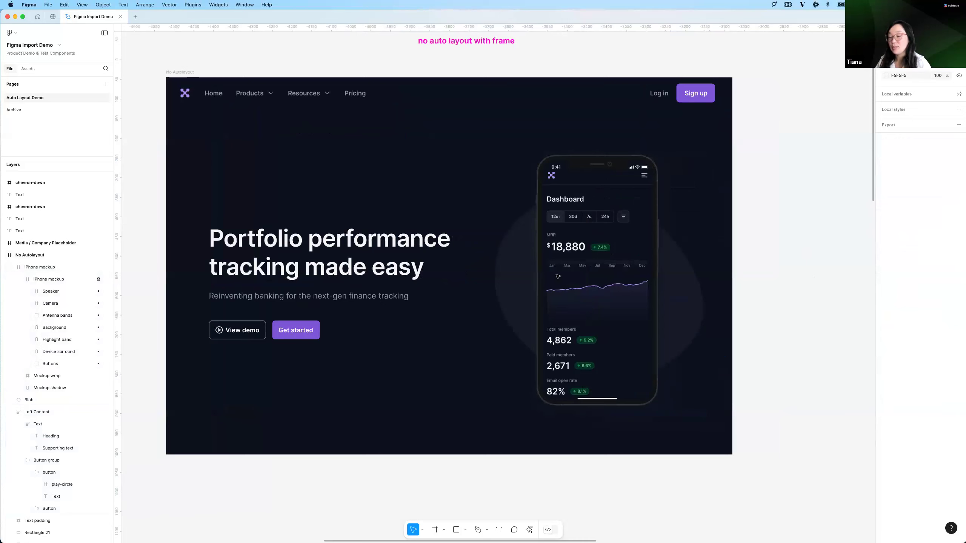
pyautogui.moveTo(609, 248); pyautogui.dragTo(607, 239)
pyautogui.press('super+z')
pyautogui.press('super+z')
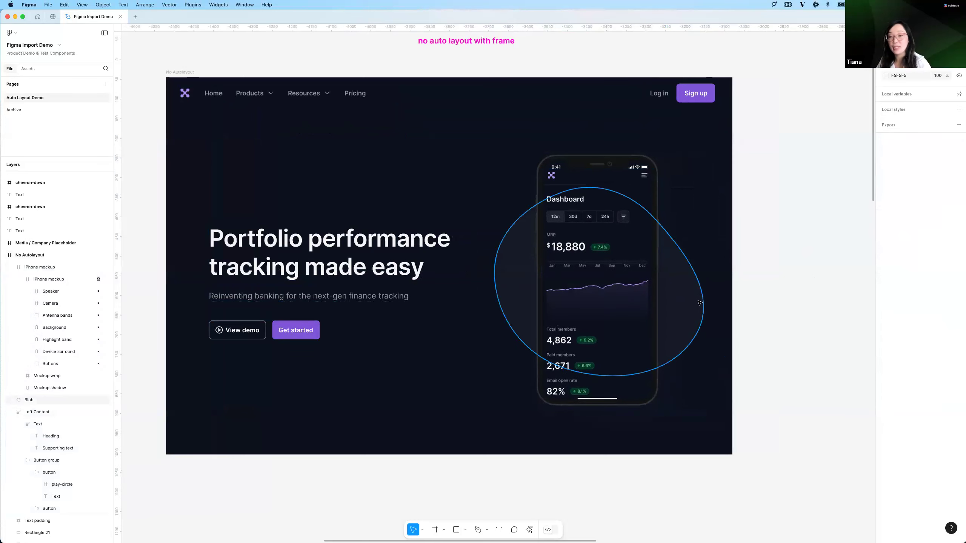
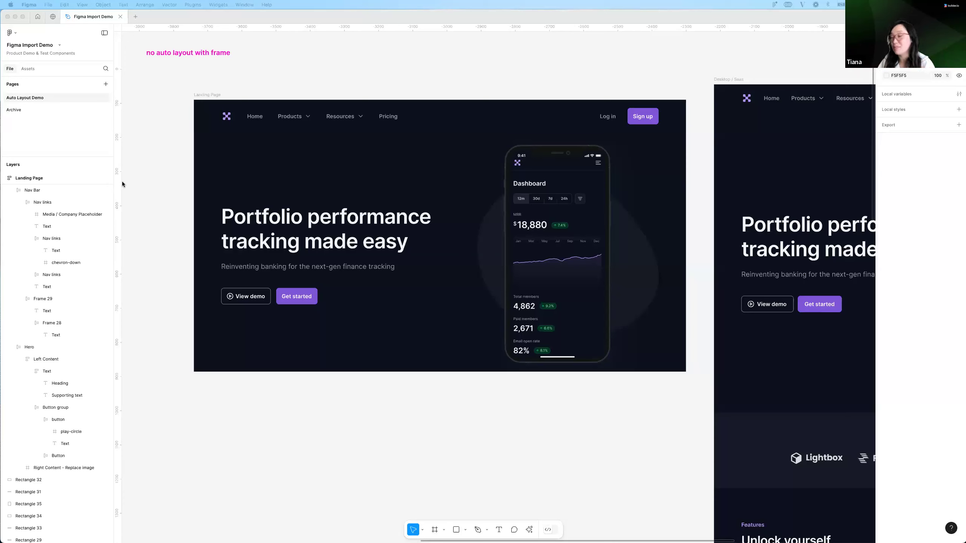
# Open the Builder.io Figma to Code plugin for the Landing Page frame and move its window clear of the design
pyautogui.click(251, 99)
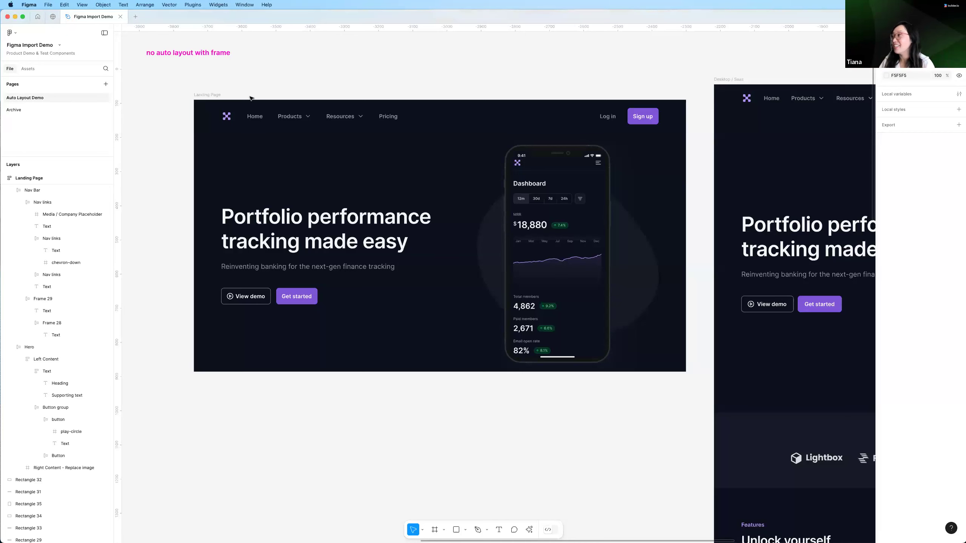
pyautogui.click(216, 96)
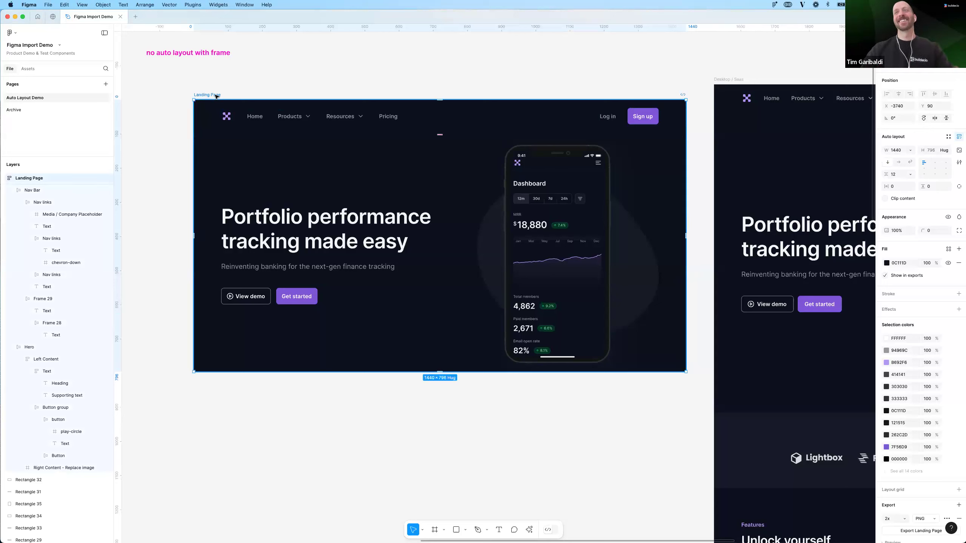
pyautogui.press('super+k')
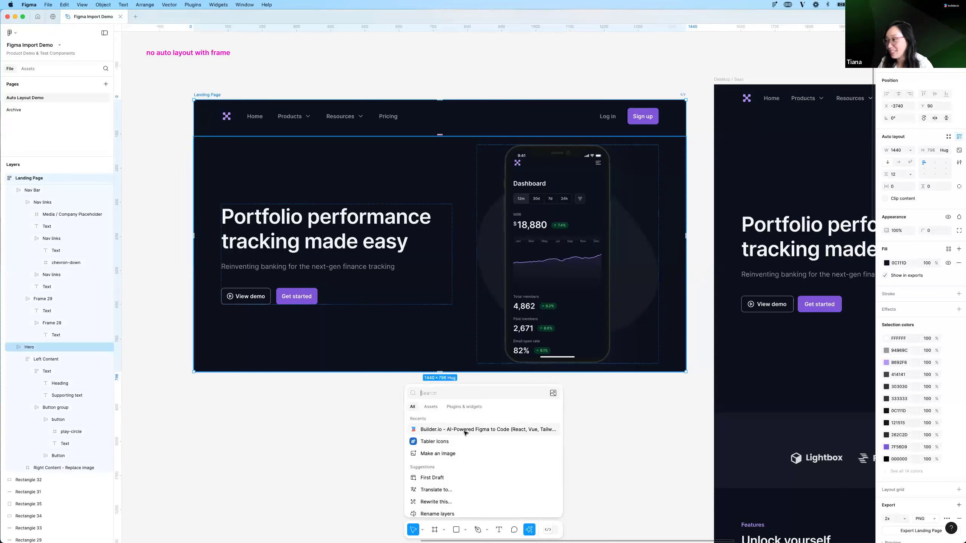
pyautogui.press('Escape')
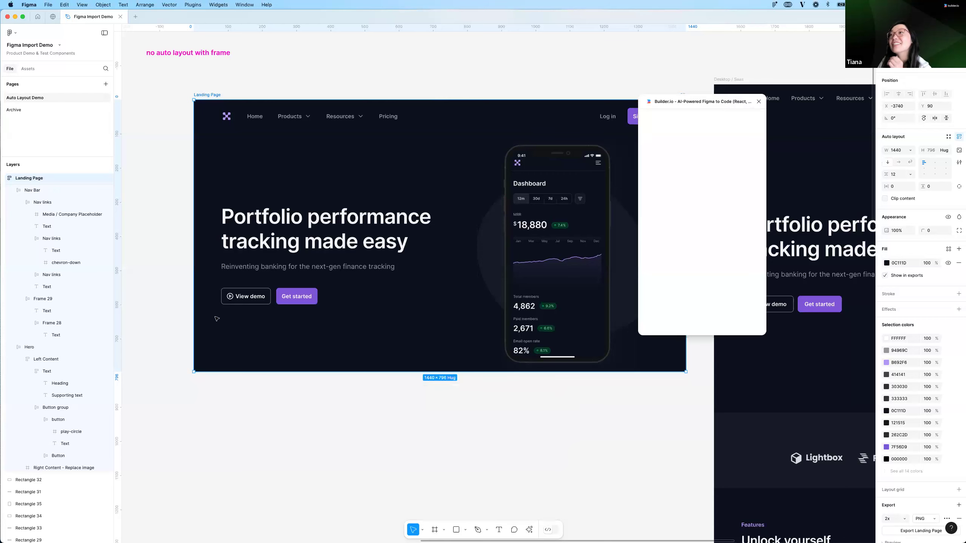
pyautogui.moveTo(709, 103); pyautogui.dragTo(125, 184)
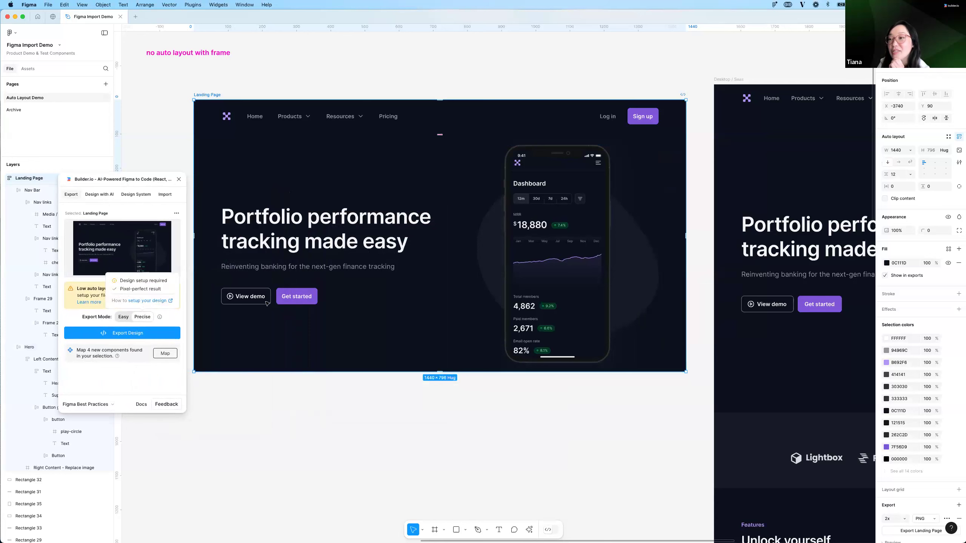
# Compare the plugin's export previews and auto layout notices for the Landing Page's nav bar, hero and content frames
pyautogui.doubleClick(535, 218)
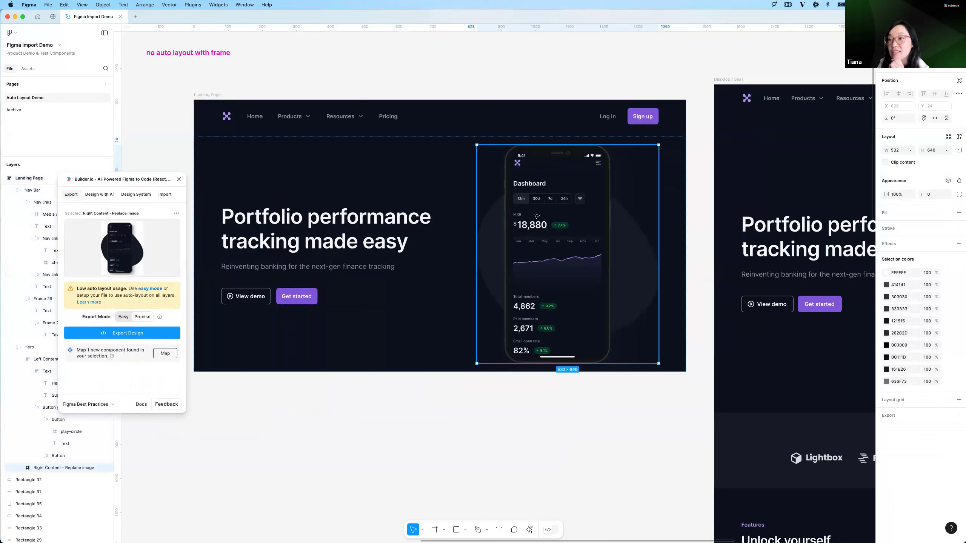
pyautogui.click(335, 213)
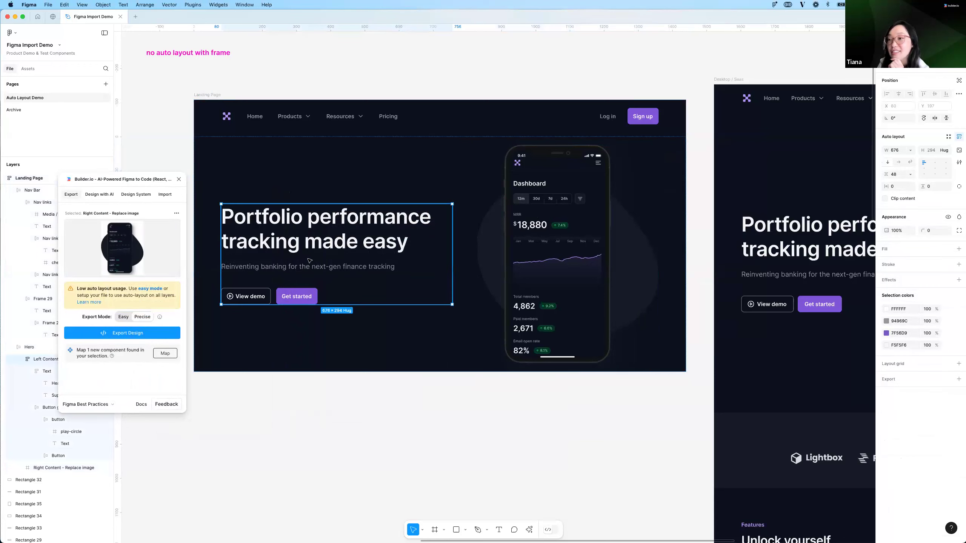
pyautogui.click(319, 125)
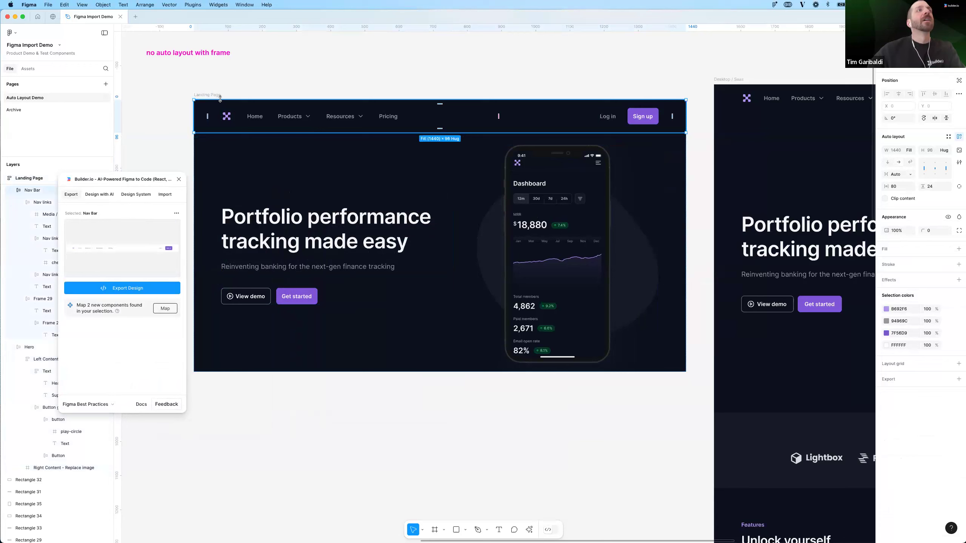
pyautogui.click(166, 160)
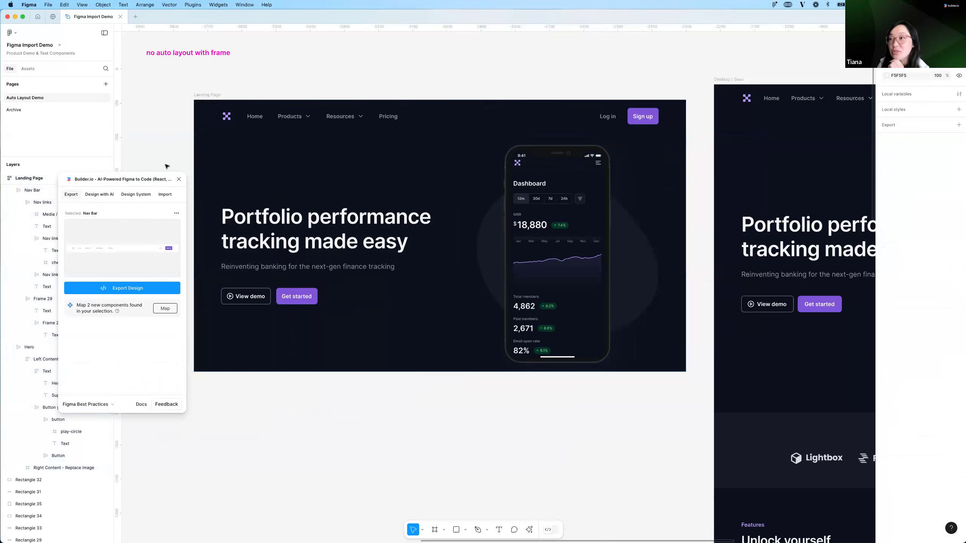
pyautogui.click(202, 96)
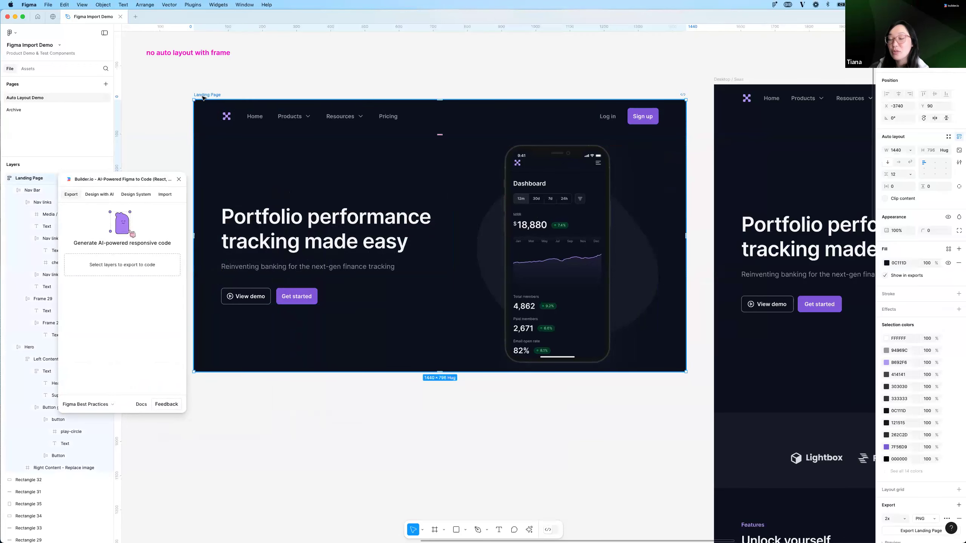
pyautogui.click(301, 121)
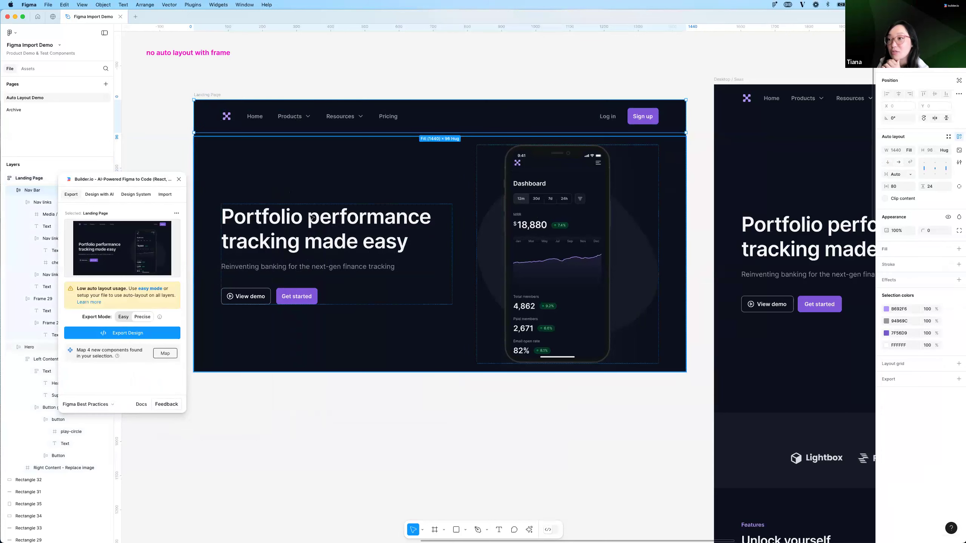
pyautogui.click(335, 231)
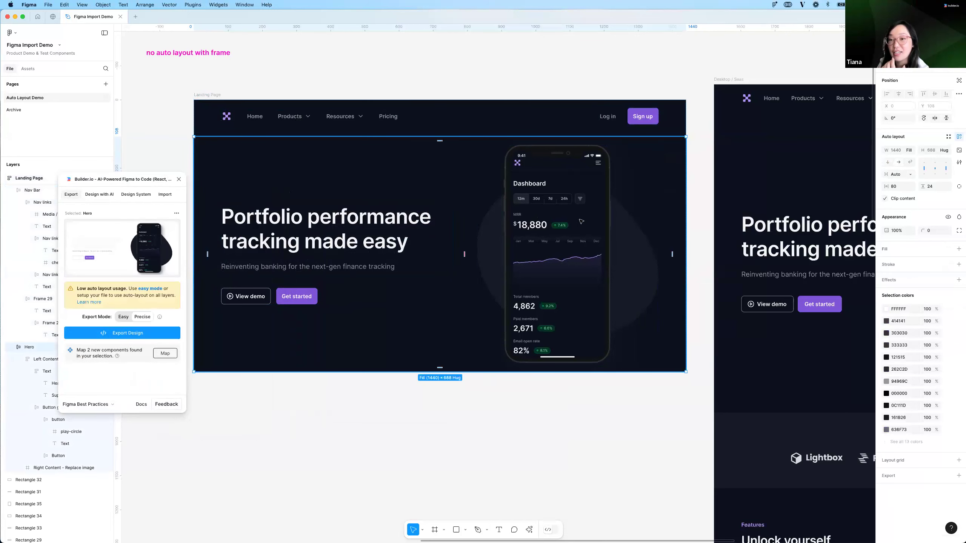
pyautogui.click(581, 221)
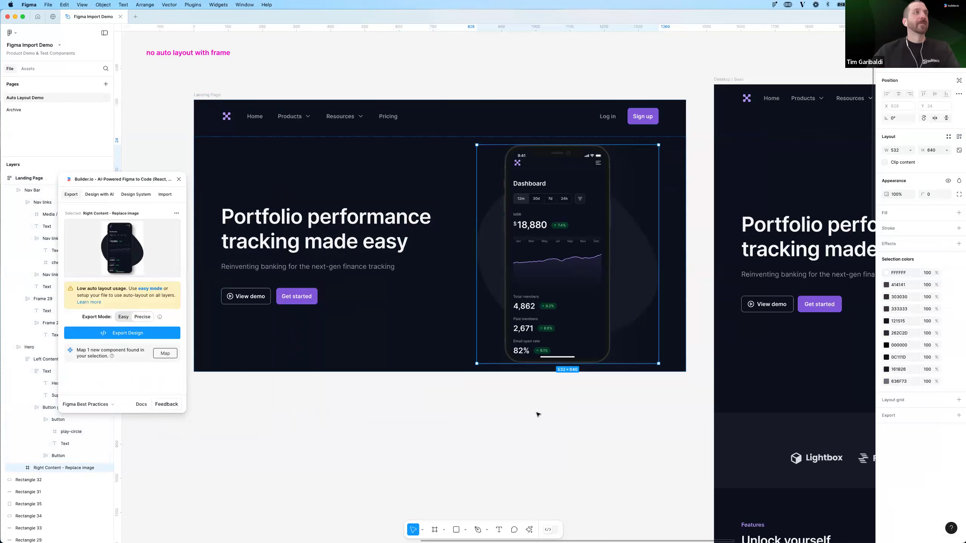
pyautogui.press('Escape')
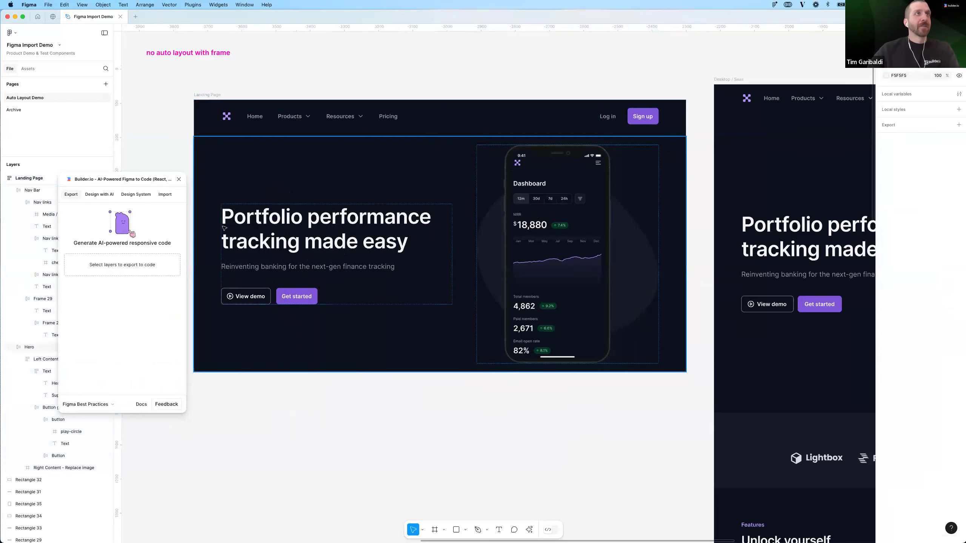
# Export the Landing Page frame with the Precise export mode and open the resulting code in Builder
pyautogui.click(214, 98)
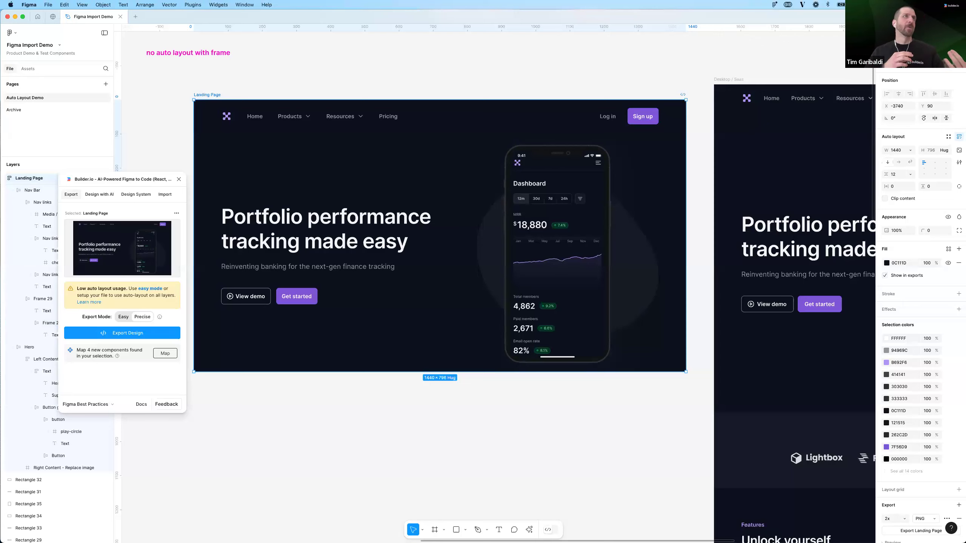
pyautogui.click(124, 318)
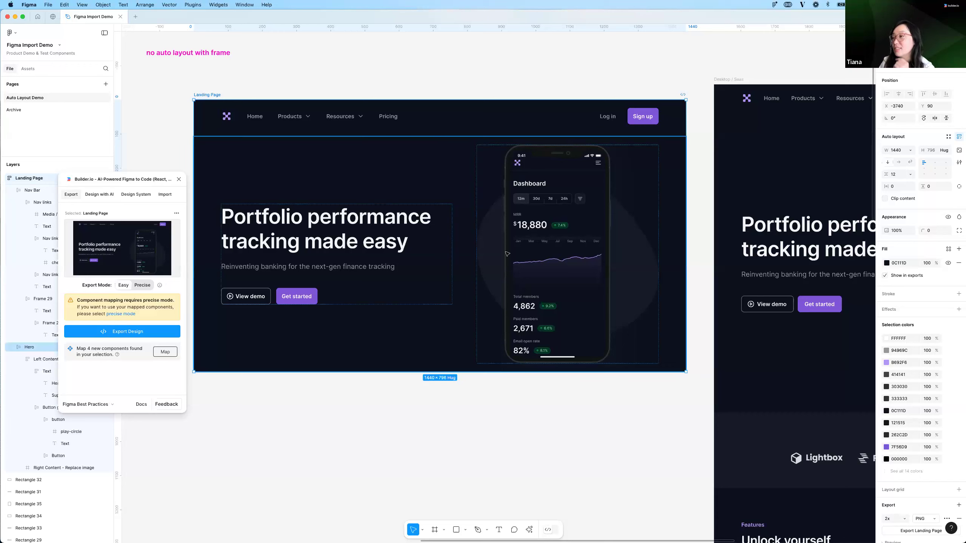
pyautogui.click(140, 290)
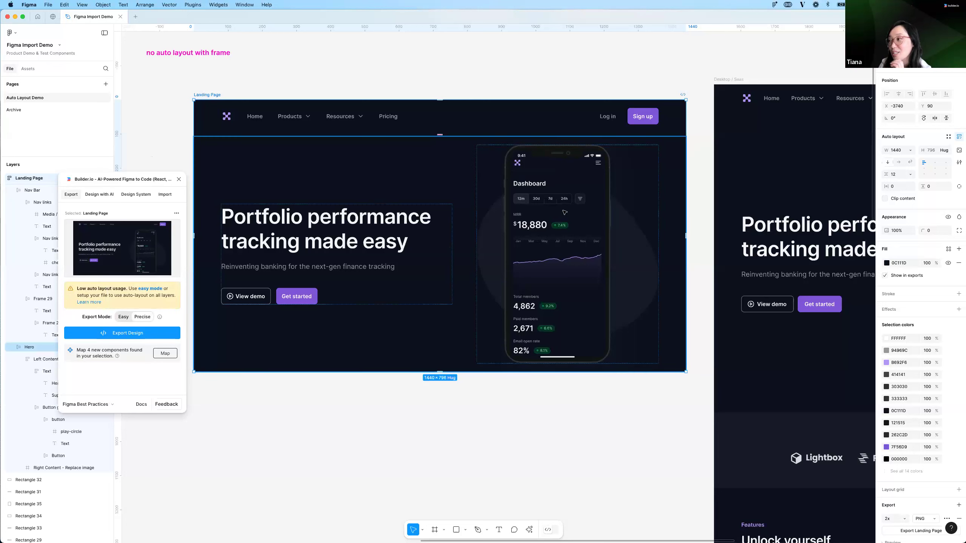
pyautogui.click(138, 338)
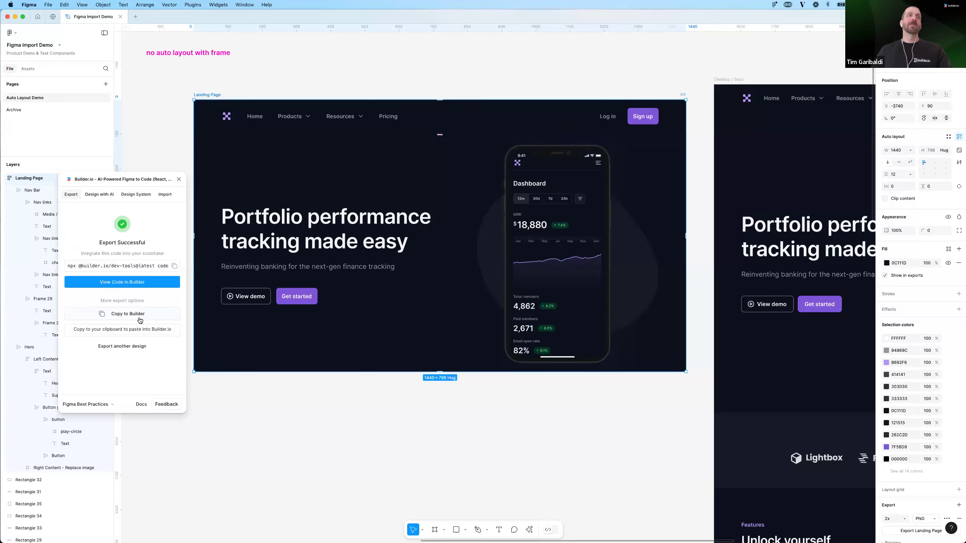
pyautogui.click(149, 283)
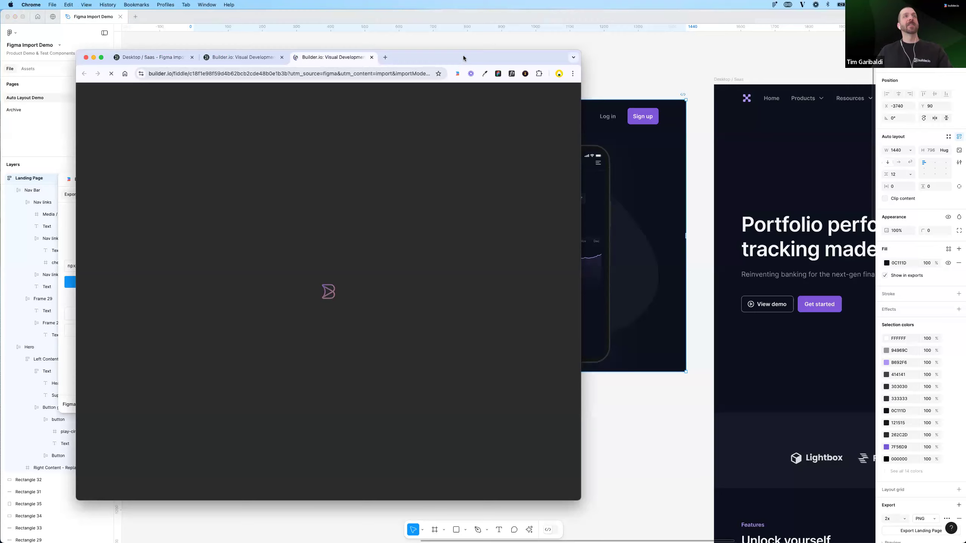
# Move and enlarge the Builder browser window, and locate the hero's phone image in the imported page's layer tree
pyautogui.moveTo(464, 57); pyautogui.dragTo(437, 29)
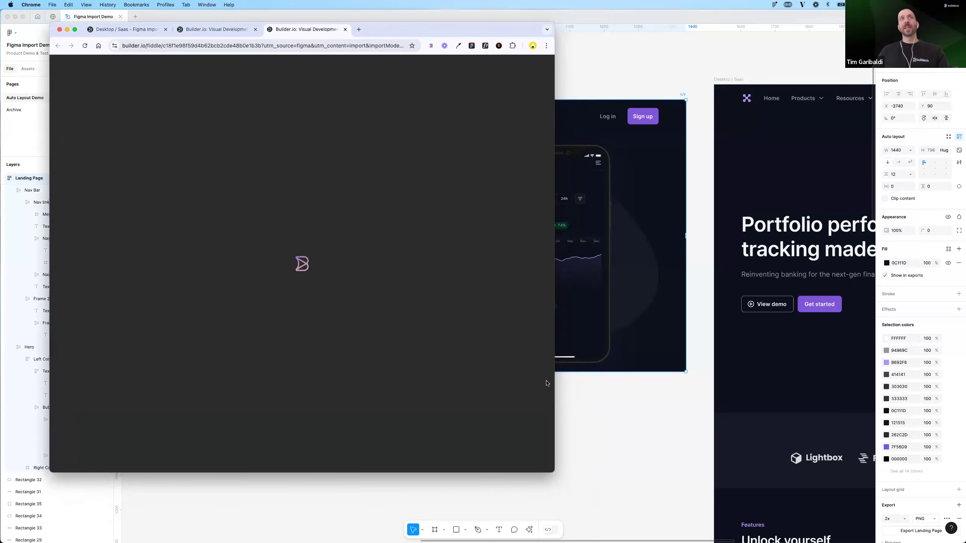
pyautogui.moveTo(553, 472); pyautogui.dragTo(720, 511)
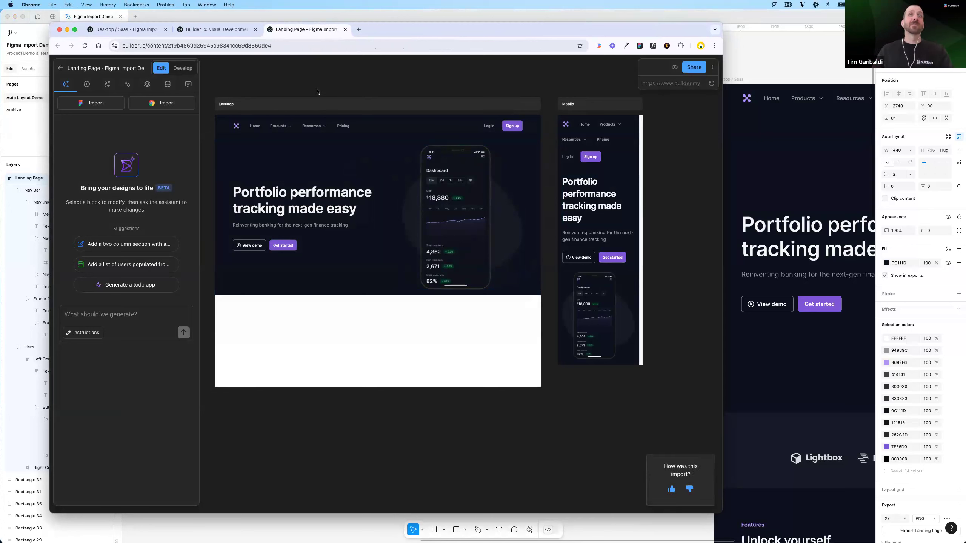
pyautogui.click(493, 190)
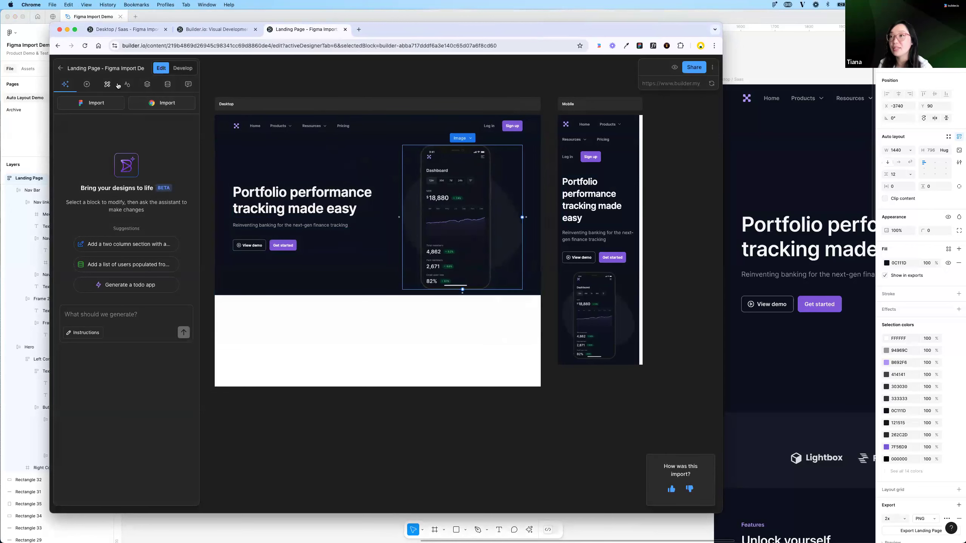
pyautogui.click(147, 84)
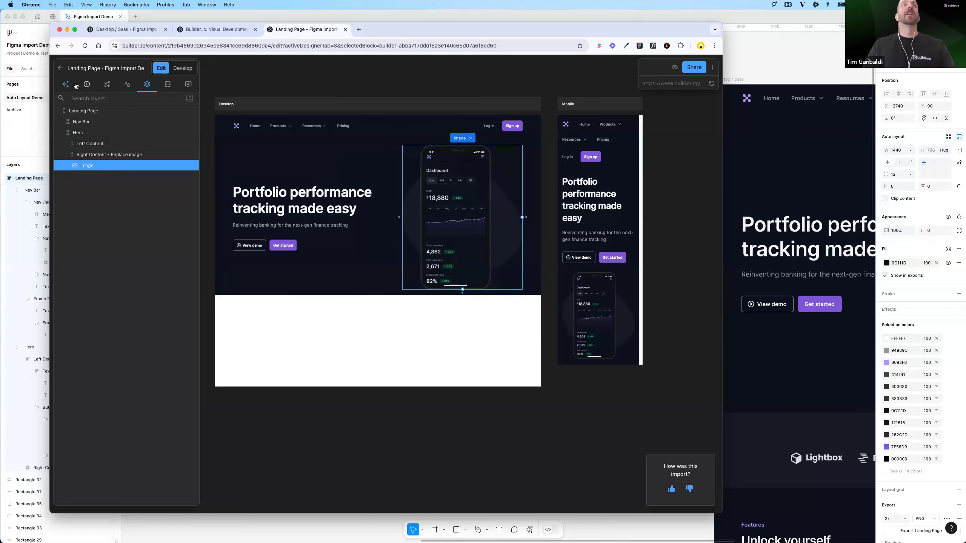
# Examine the Hero section's block options, layout, spacing styles and layer structure alongside the desktop and mobile previews
pyautogui.click(329, 174)
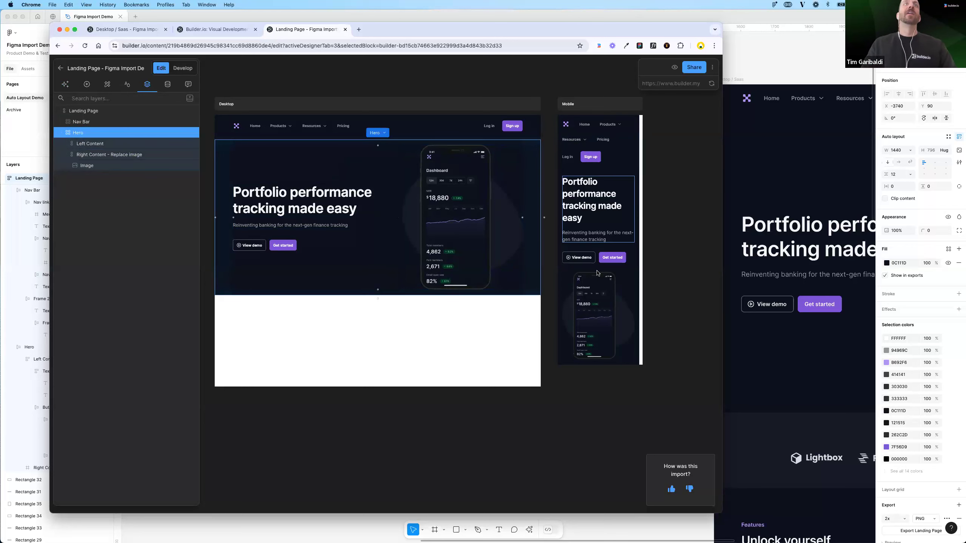
pyautogui.scroll(-3, 598, 257)
pyautogui.scroll(4, 250, 257)
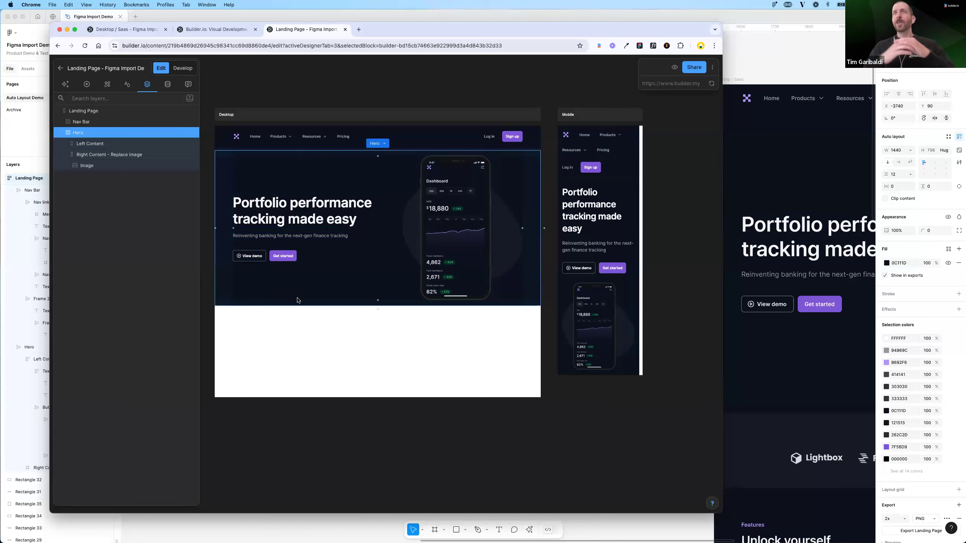
pyautogui.click(106, 88)
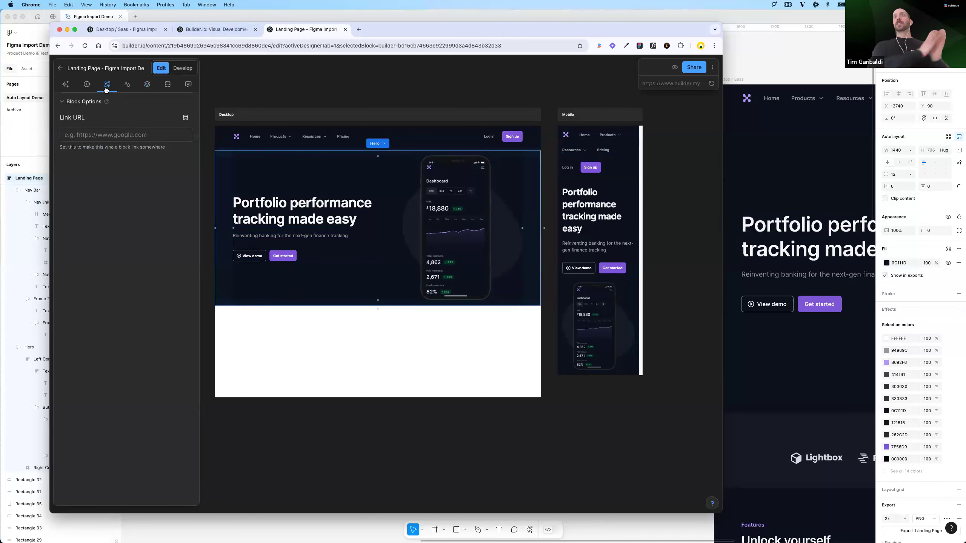
pyautogui.click(127, 86)
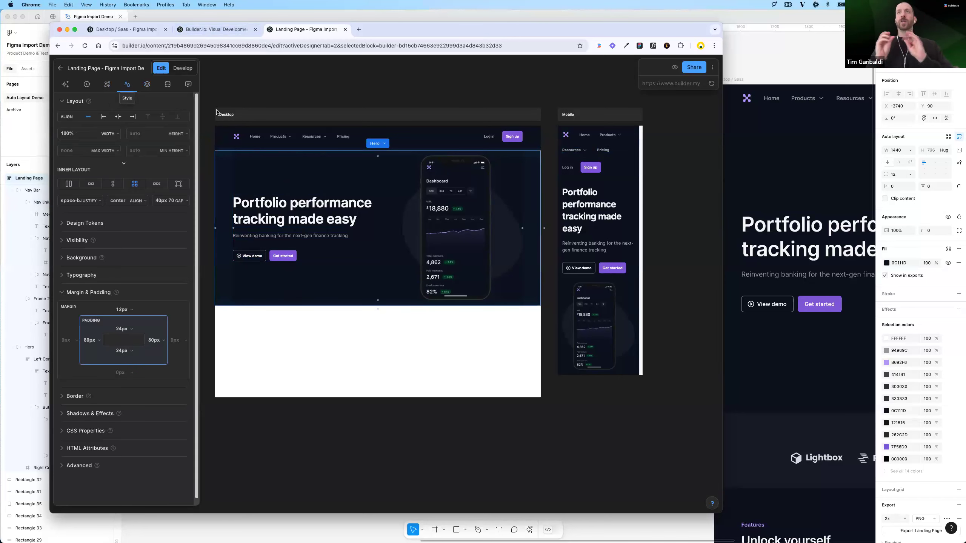
pyautogui.click(147, 84)
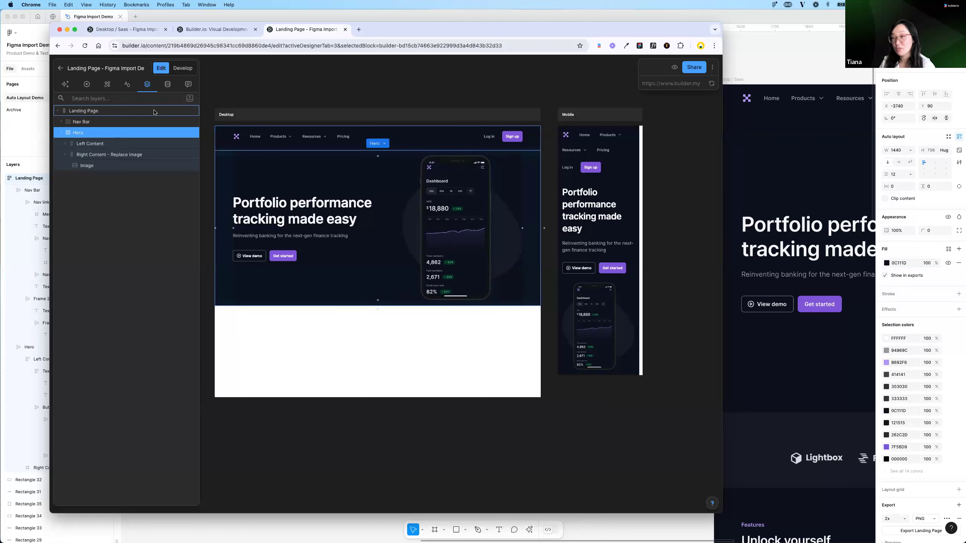
# Switch to Figma, look up the Rename layers action with the search "rename lay", and clear the Landing Page selection
pyautogui.click(764, 69)
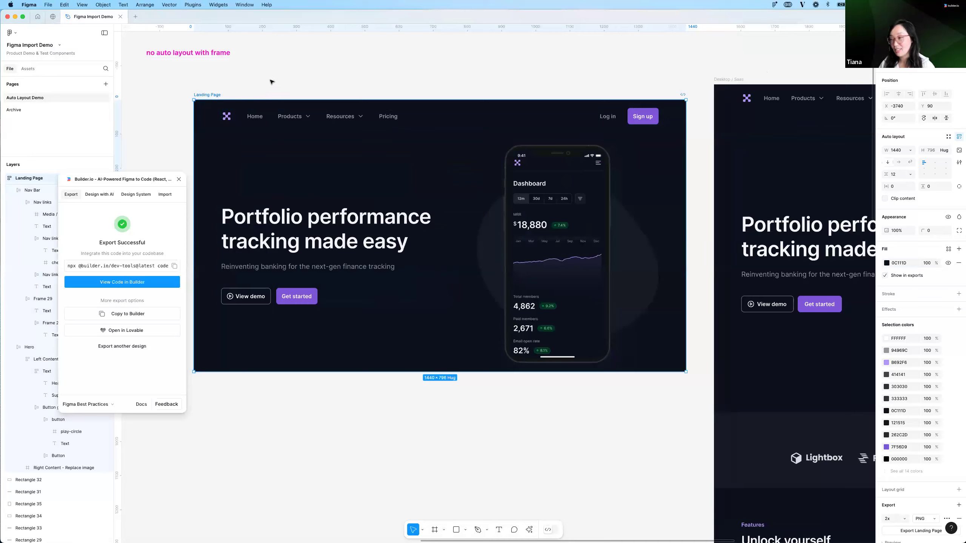
pyautogui.click(529, 530)
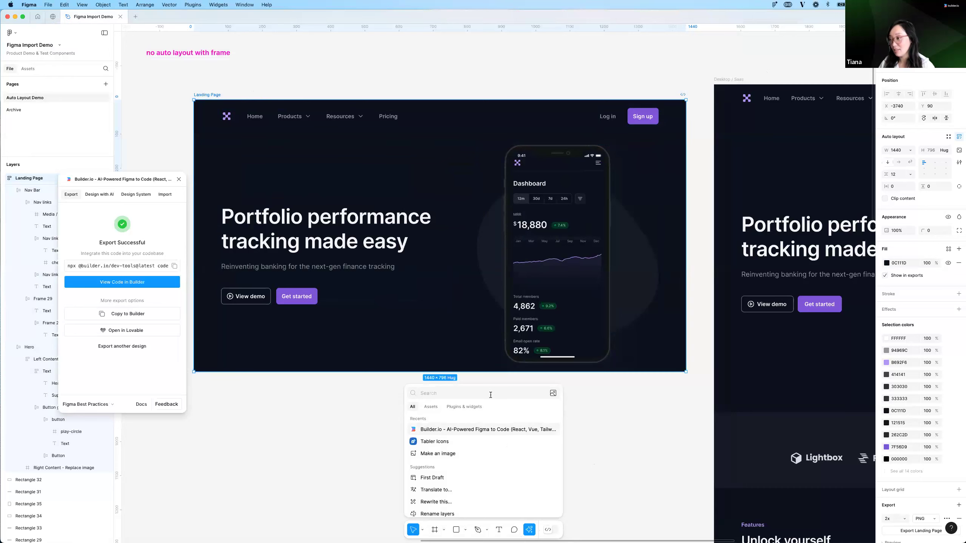
pyautogui.write('rename lay')
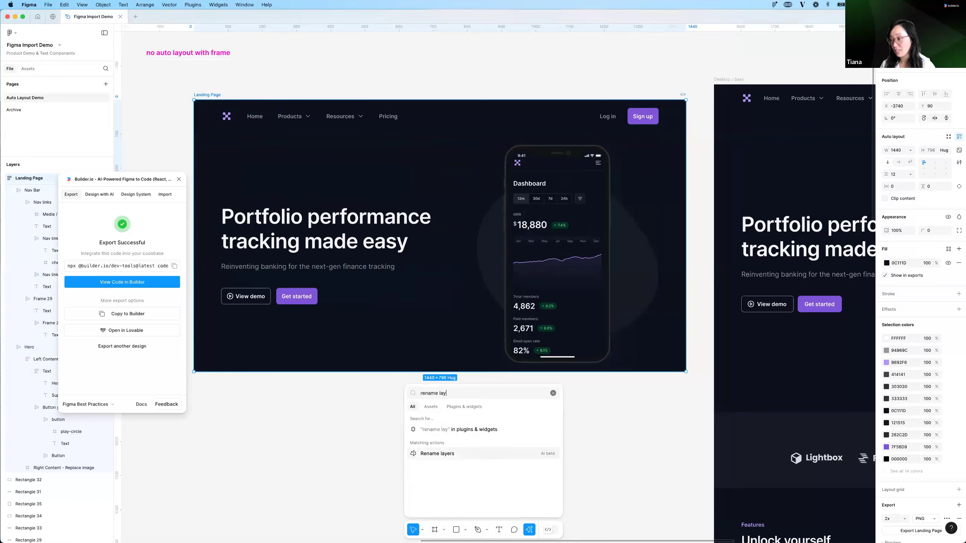
pyautogui.click(323, 404)
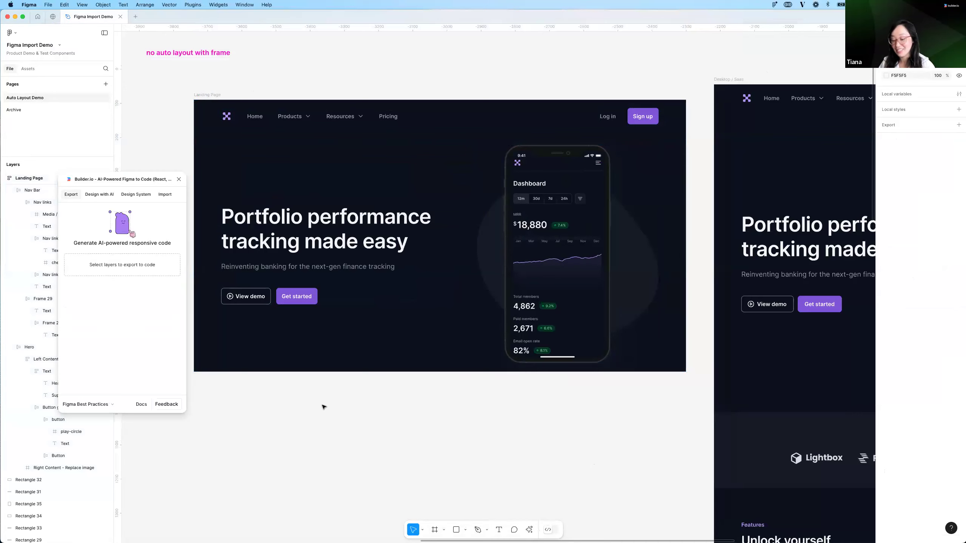
# Switch back to Builder in Chrome and locate the mobile preview's Nav Bar in the layer tree
pyautogui.press('super+Tab')
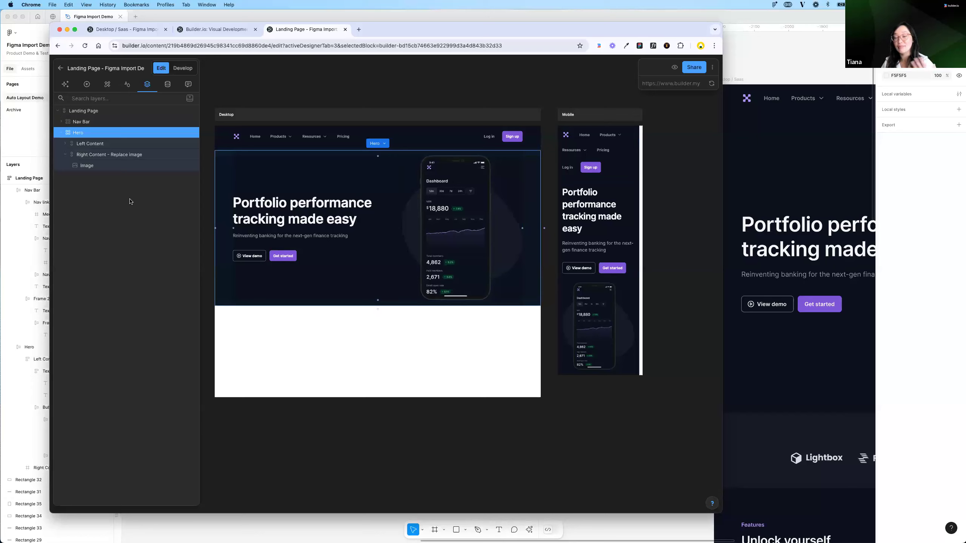
pyautogui.click(65, 87)
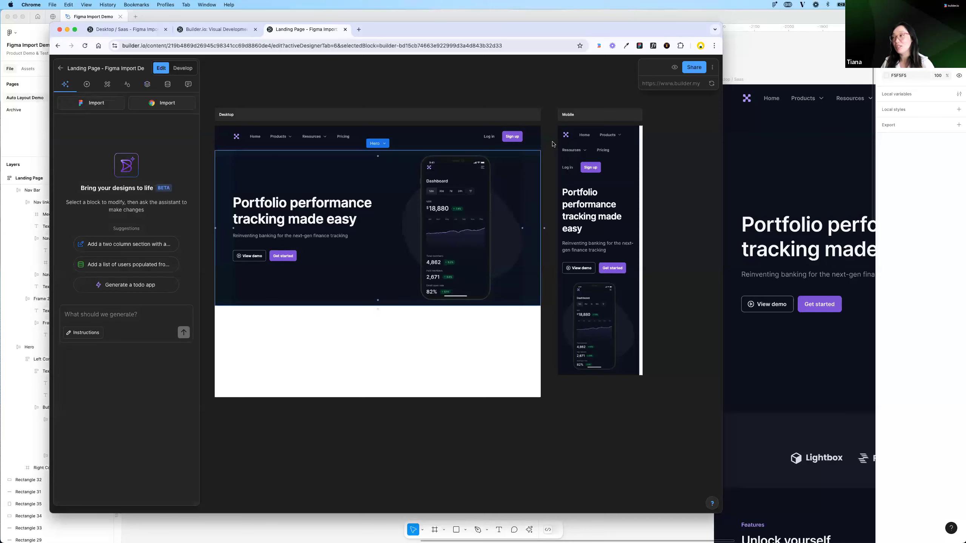
pyautogui.click(631, 172)
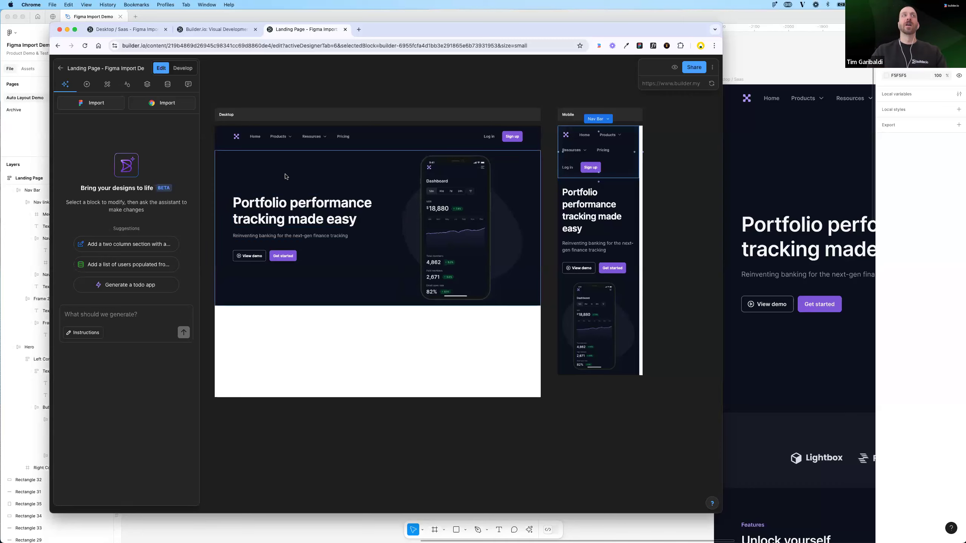
pyautogui.click(148, 85)
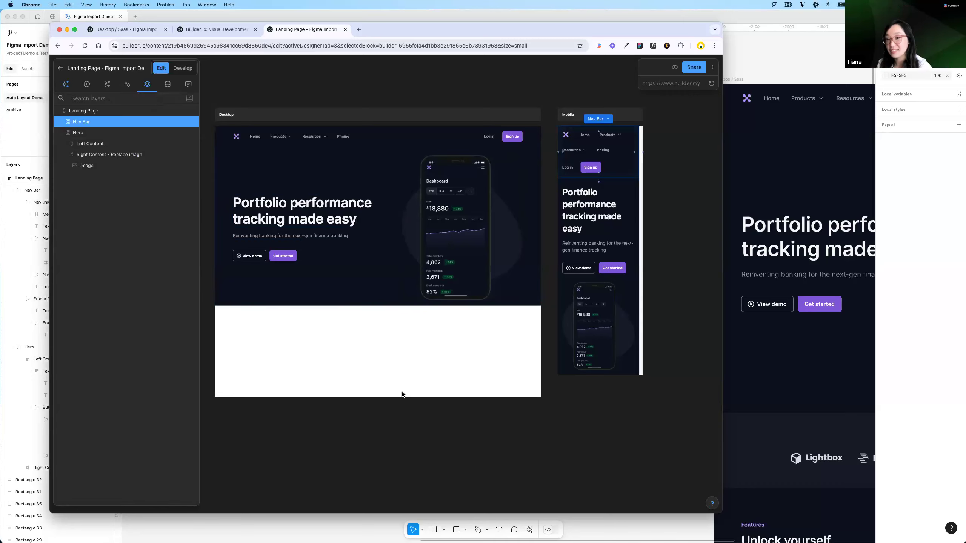